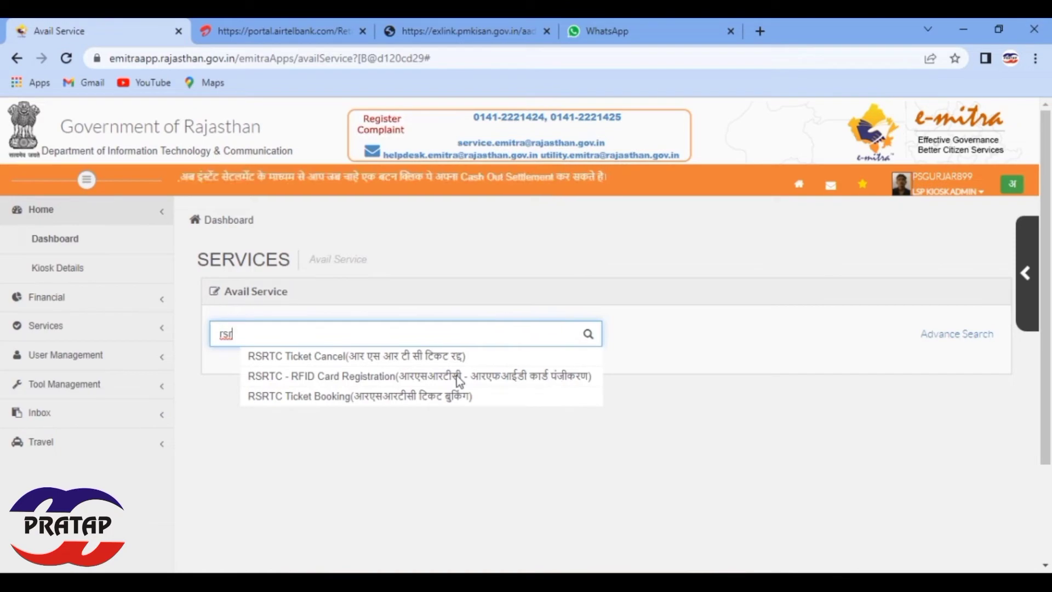
# Step: Select the 'RSRTC - RFID Card Registration' service and confirm the redirect to its registration portal
pyautogui.click(560, 381)
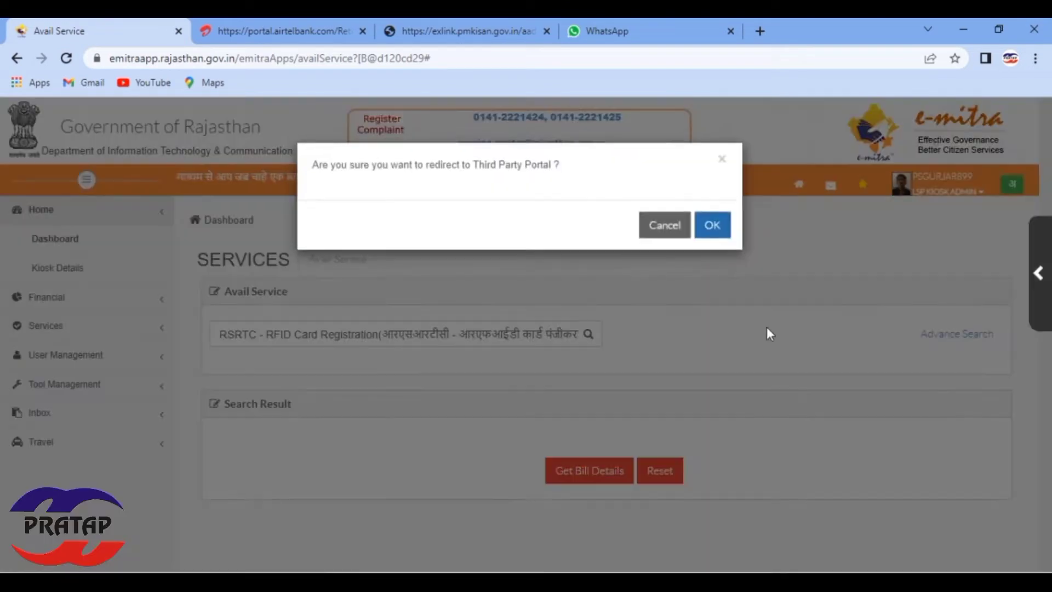
pyautogui.click(727, 230)
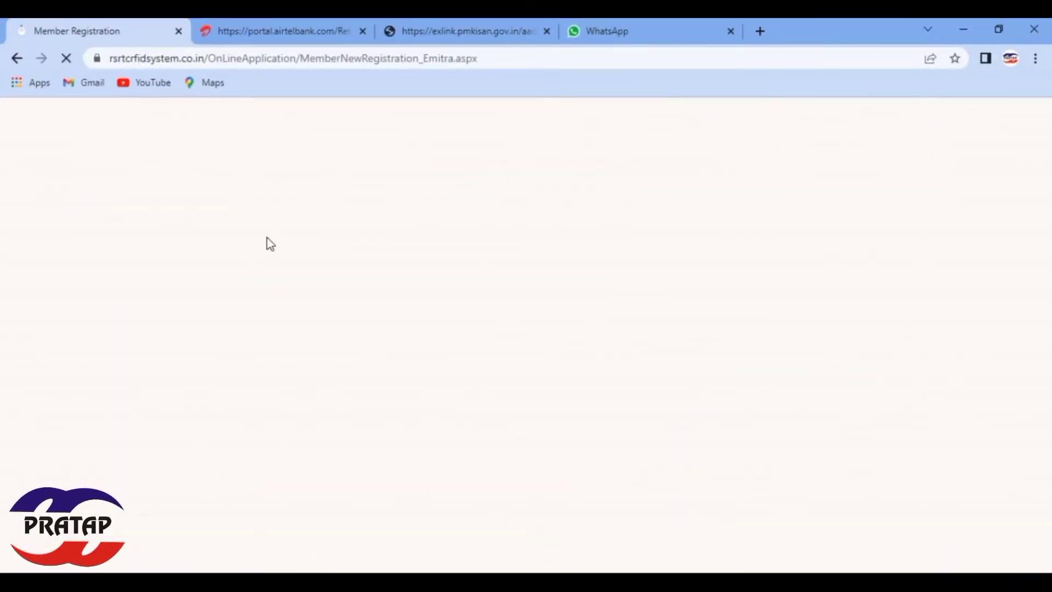
# Step: Dismiss the site alert and enter the applicant's first name and Aadhaar number
pyautogui.click(657, 151)
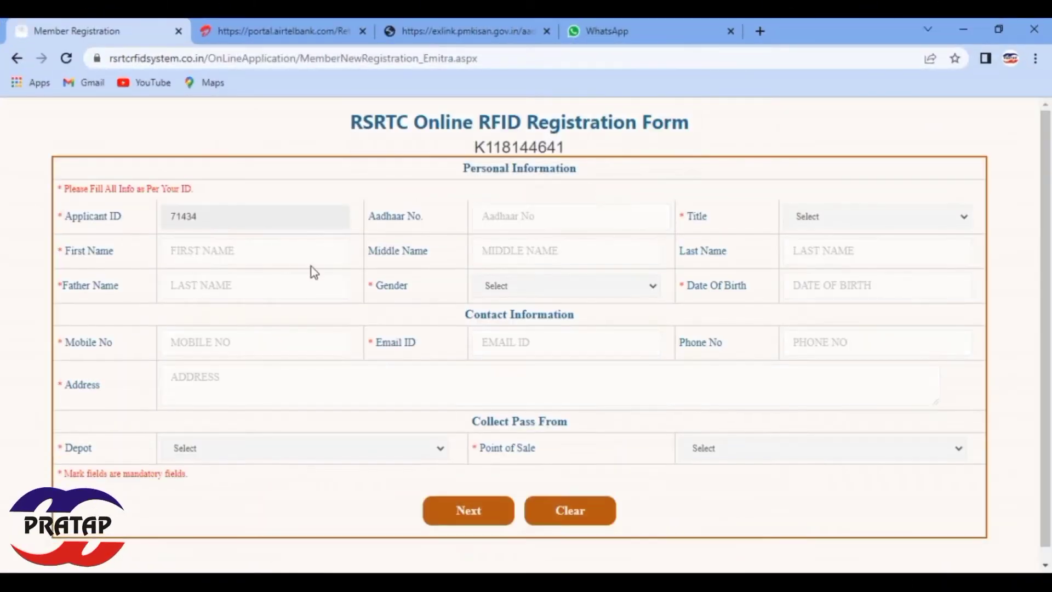
pyautogui.click(275, 257)
pyautogui.write('Mu')
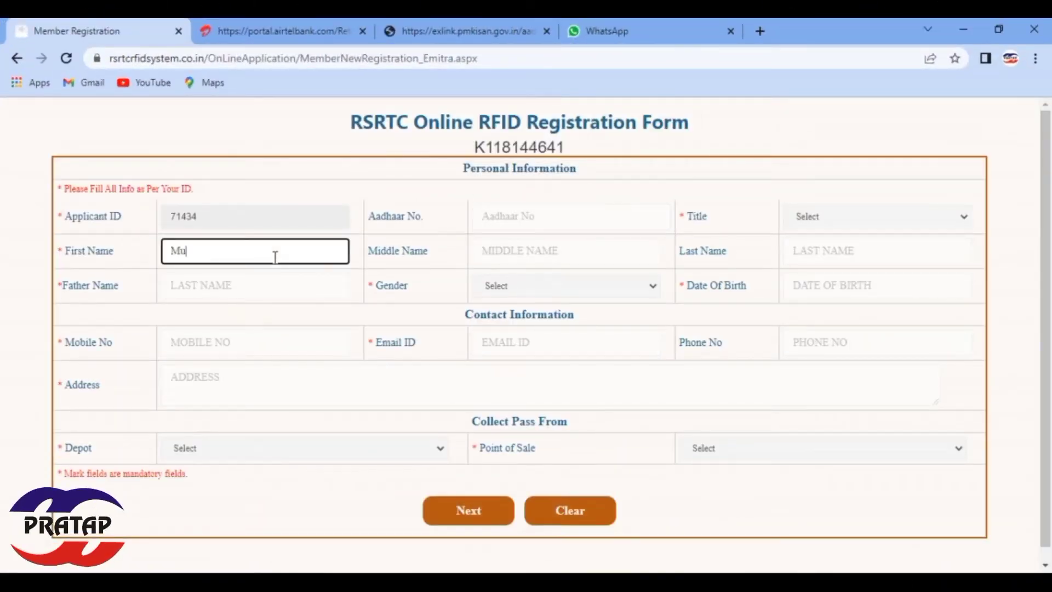
pyautogui.write('kesh')
pyautogui.press('Tab')
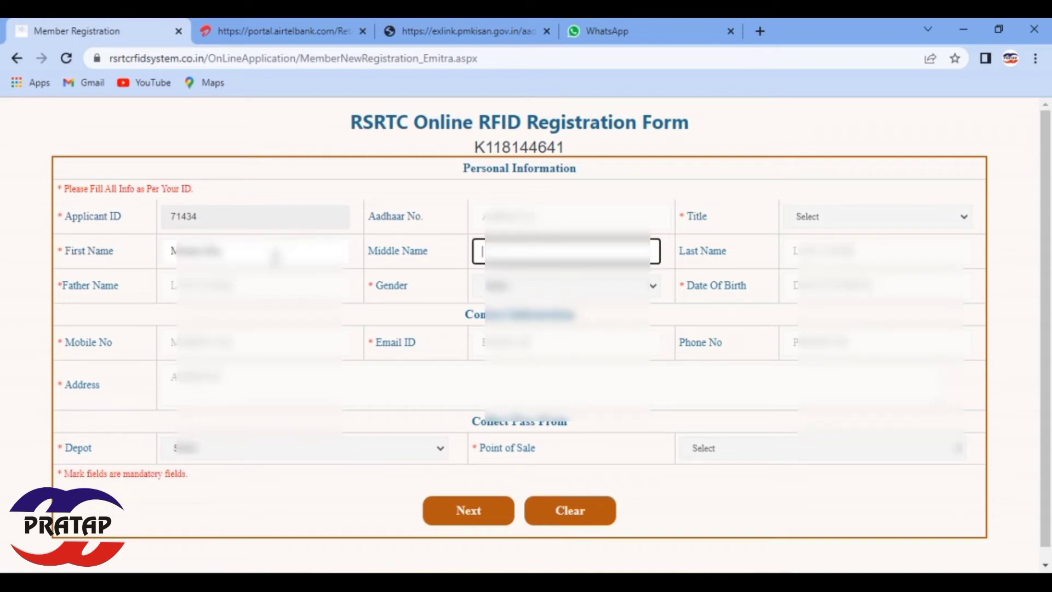
pyautogui.press('Tab')
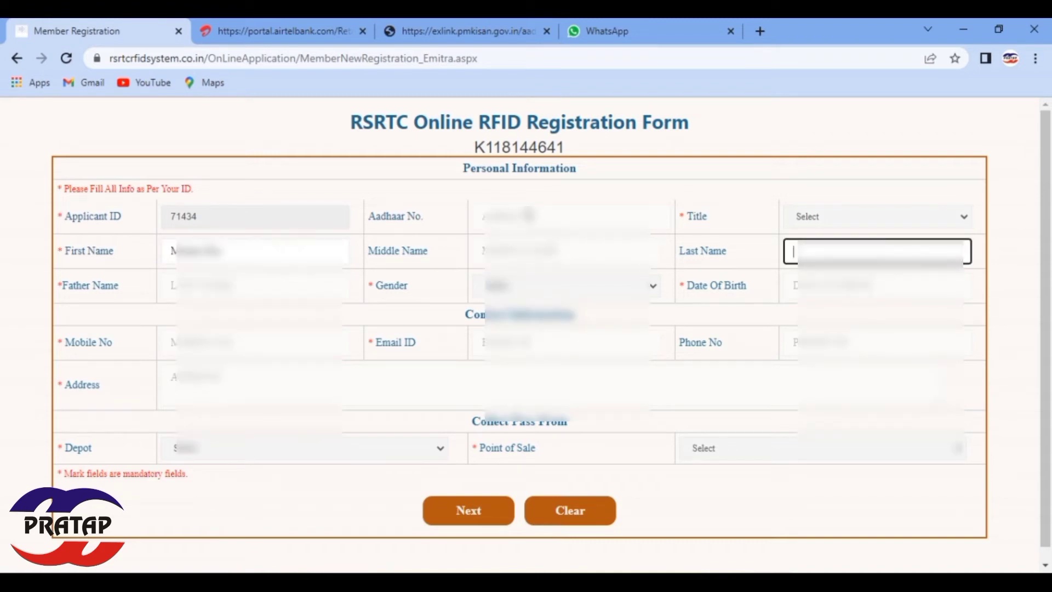
pyautogui.click(529, 215)
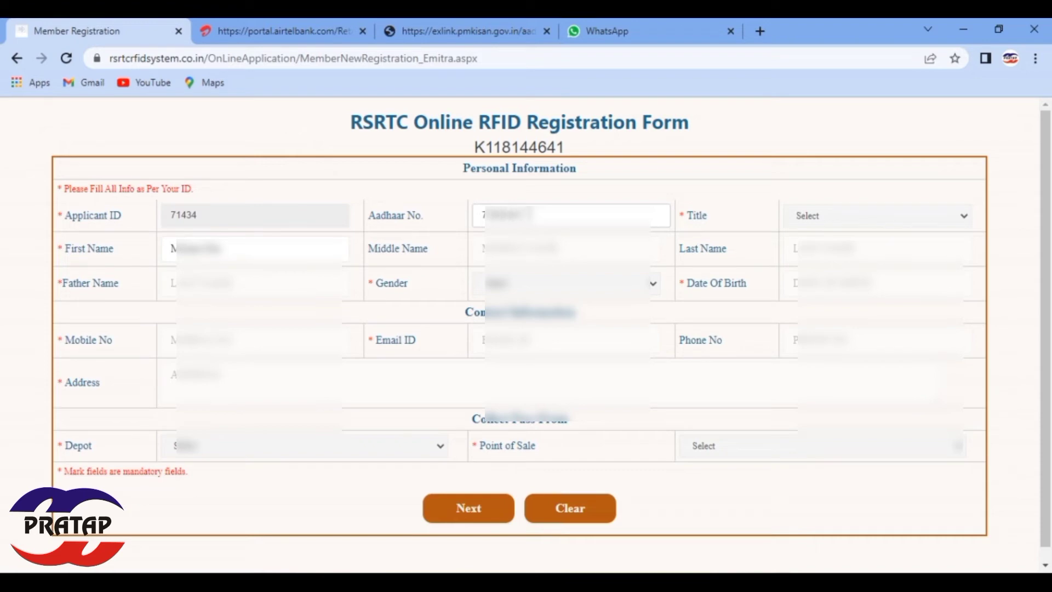
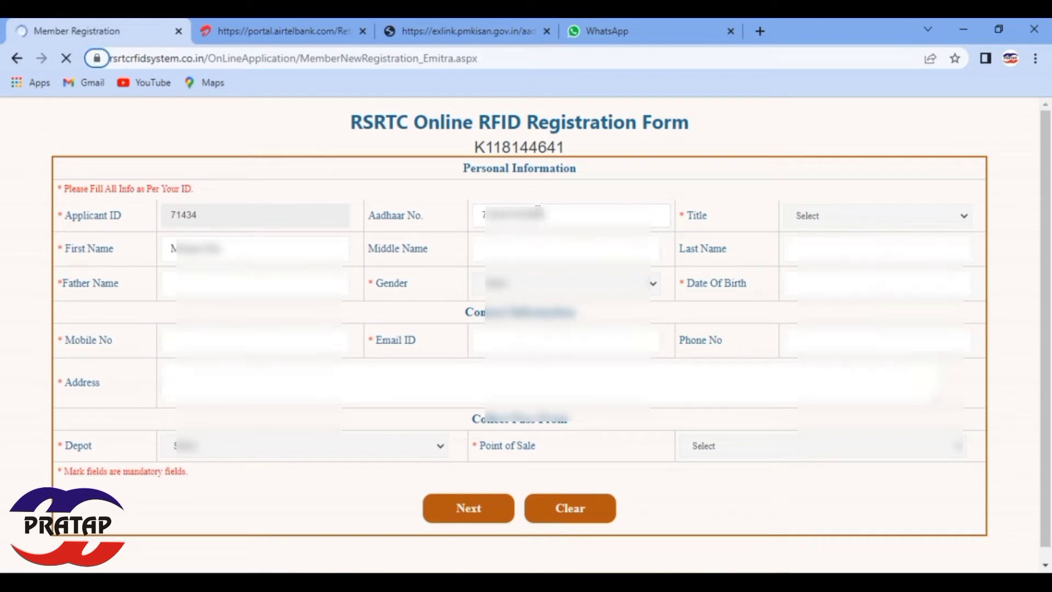
# Step: Set the title to Mr and enter the father's name
pyautogui.click(946, 220)
pyautogui.click(882, 246)
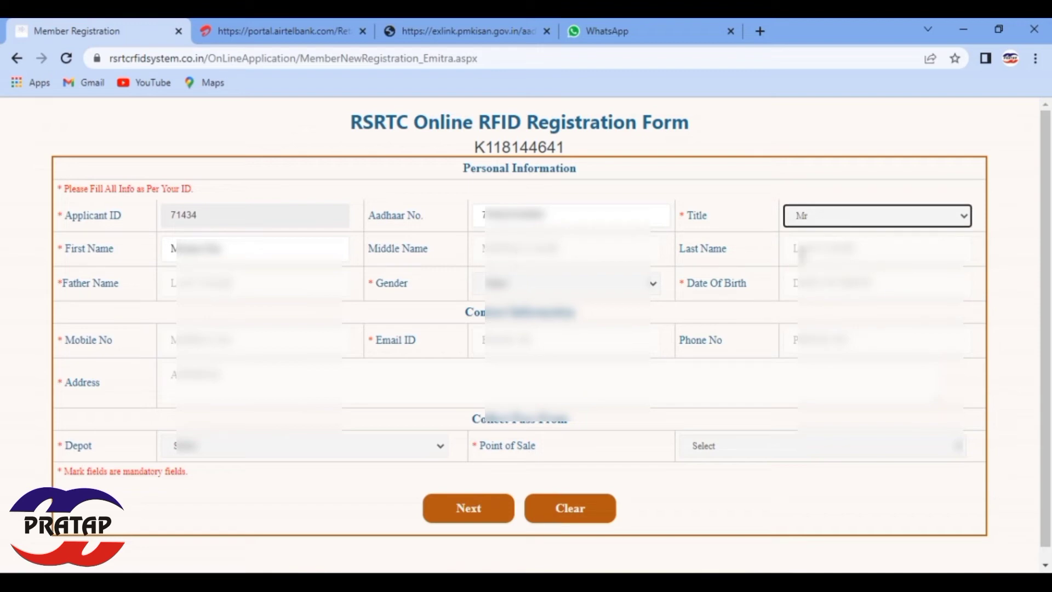
pyautogui.click(264, 281)
pyautogui.write('R')
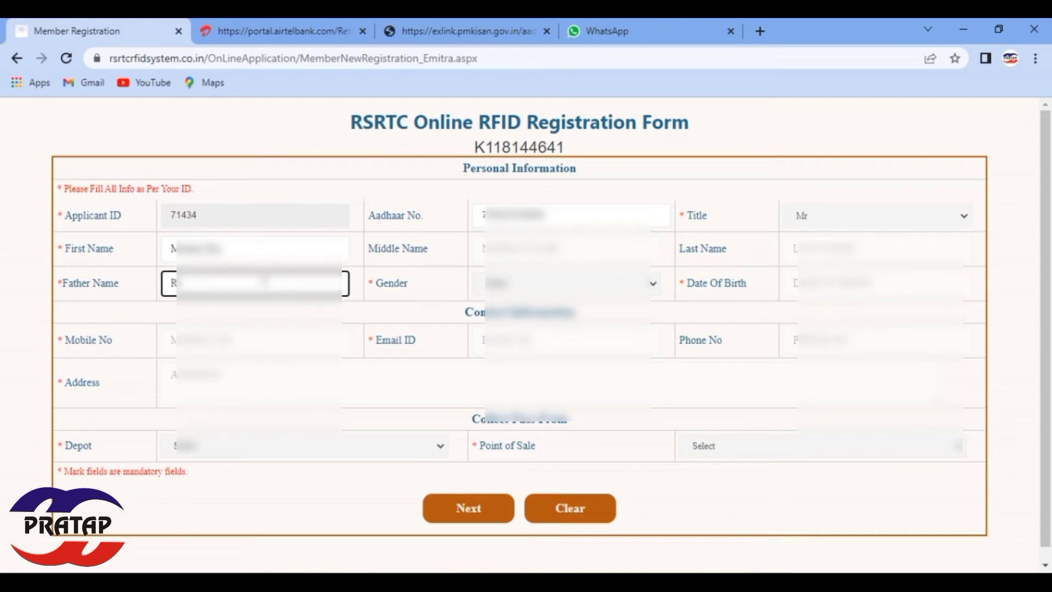
pyautogui.write('a')
pyautogui.press('Tab')
pyautogui.hotkey('shift', 'Tab')
pyautogui.write('mesh')
pyautogui.press('Tab')
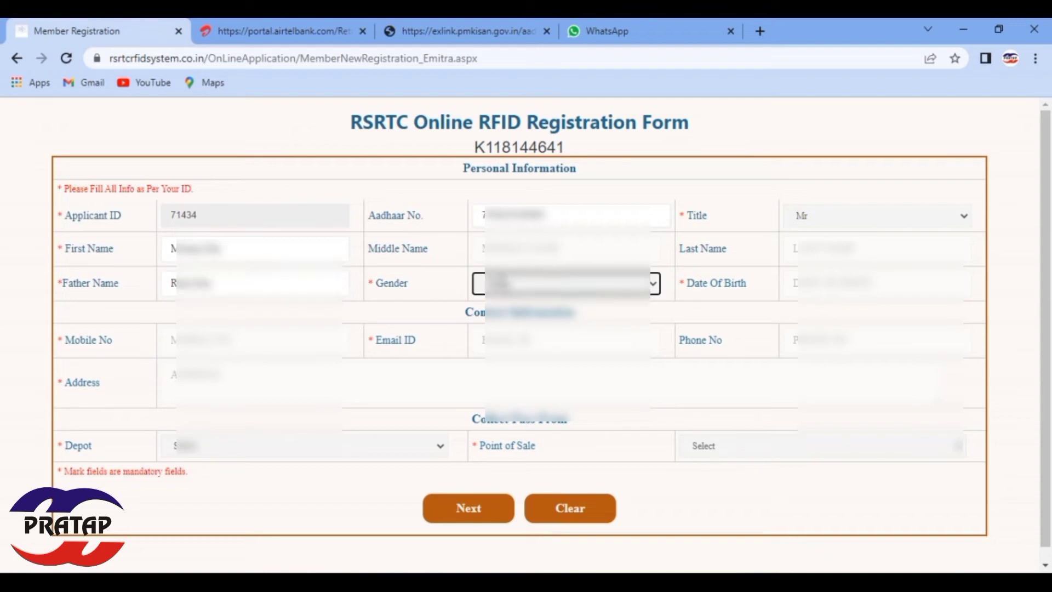
# Step: Choose the applicant's gender and pick the date of birth in the calendar
pyautogui.hotkey('alt', 'Down')
pyautogui.press('Return')
pyautogui.press('Tab')
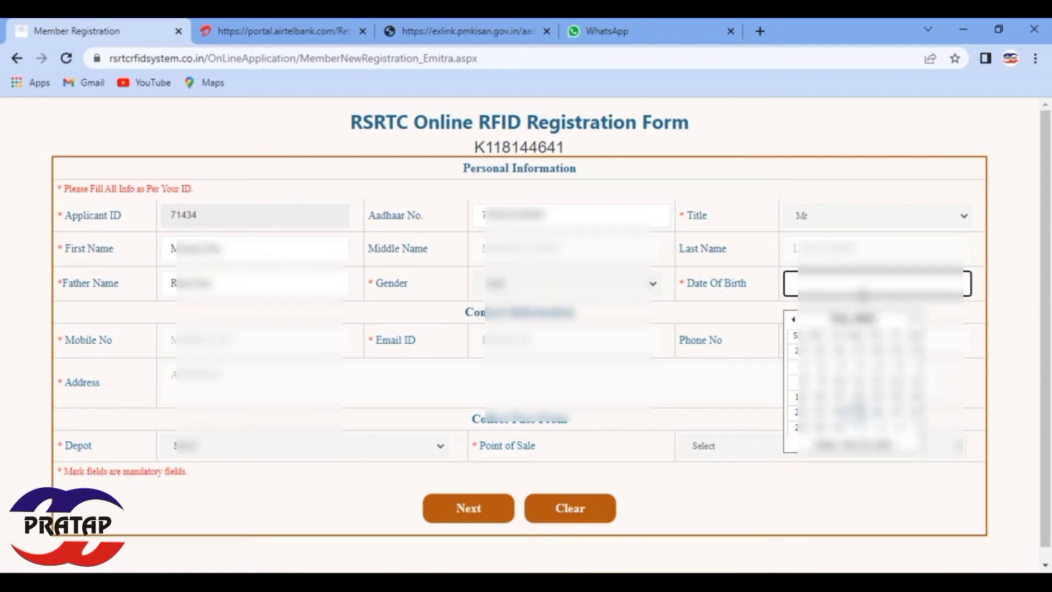
pyautogui.click(853, 318)
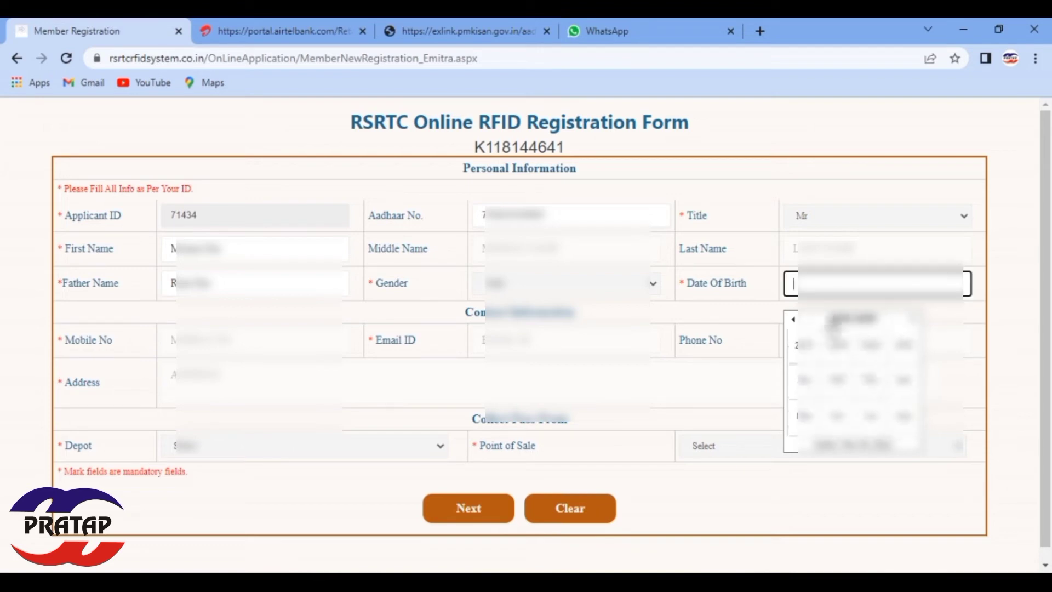
pyautogui.click(794, 326)
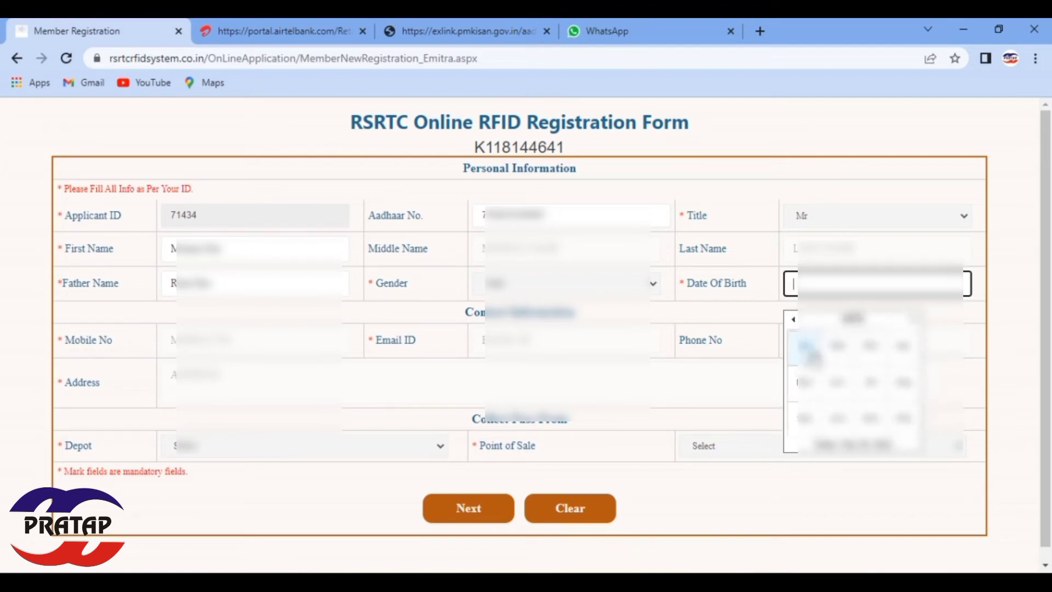
pyautogui.click(812, 347)
pyautogui.click(806, 363)
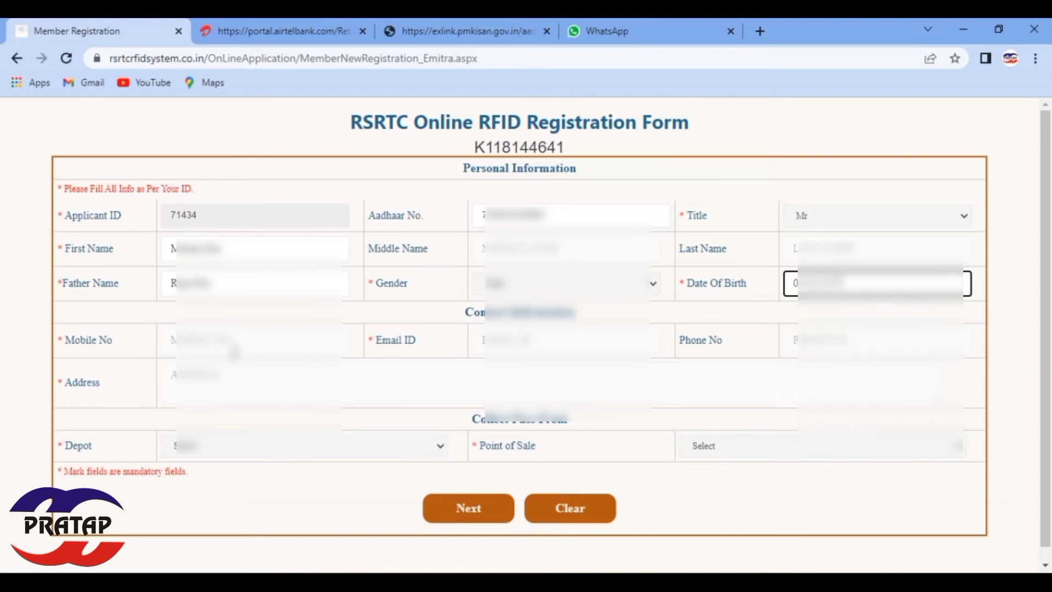
pyautogui.click(235, 349)
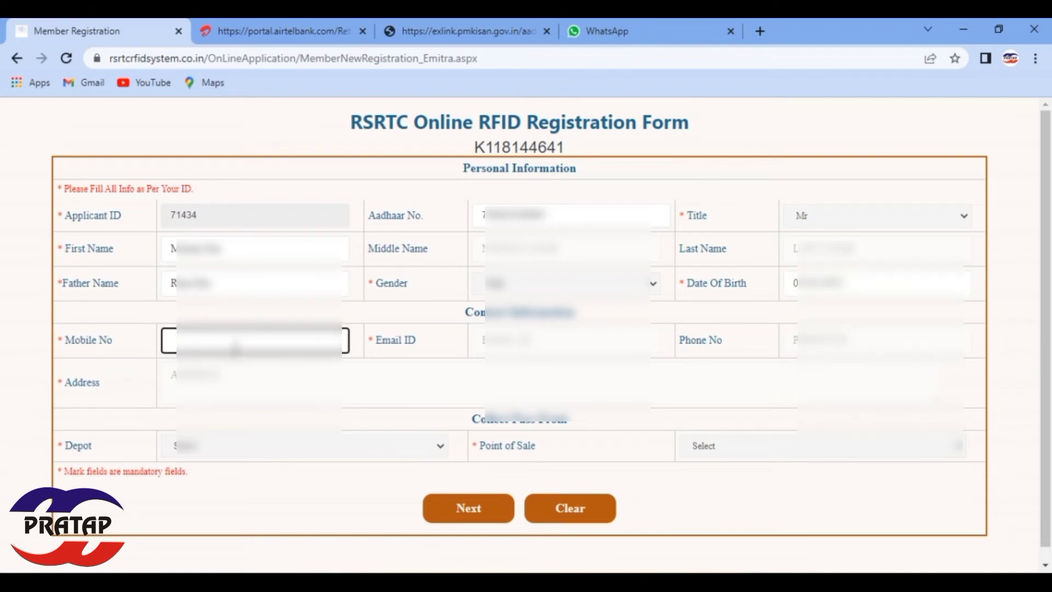
# Step: Enter the applicant's mobile number and e-mail address
pyautogui.write('9798456')
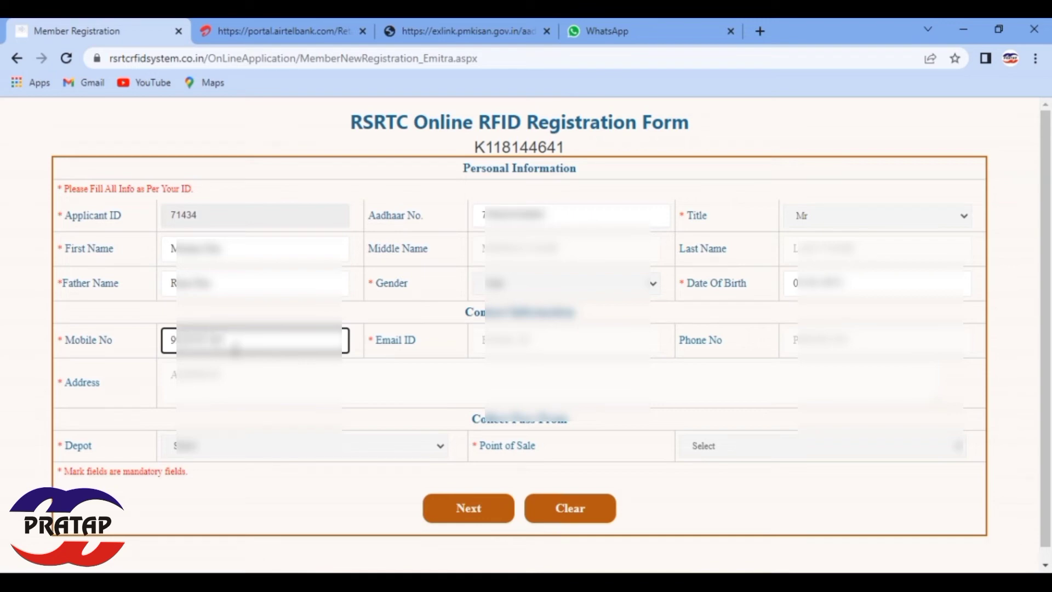
pyautogui.press('Tab')
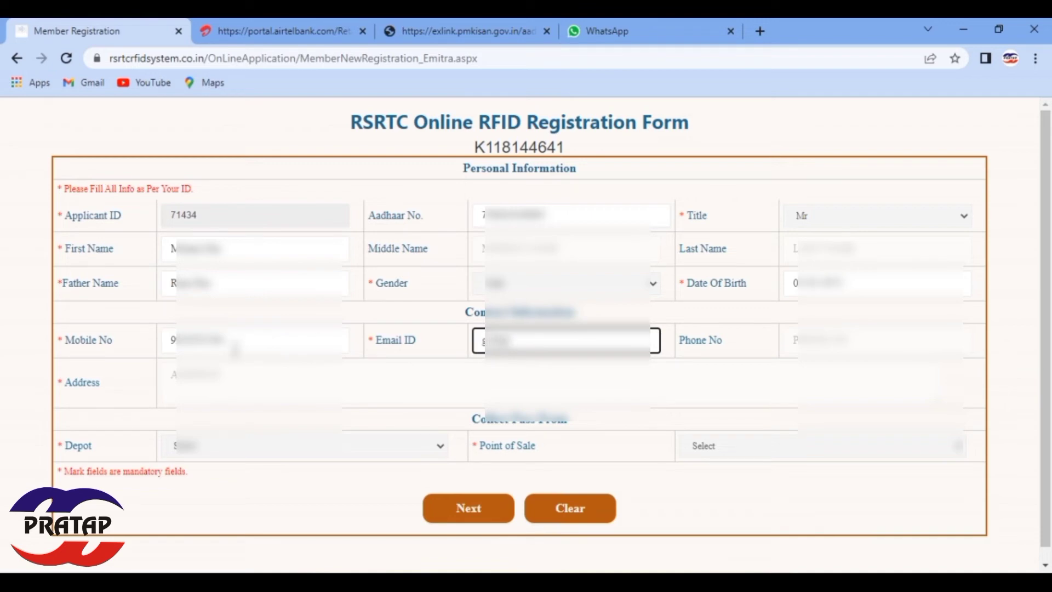
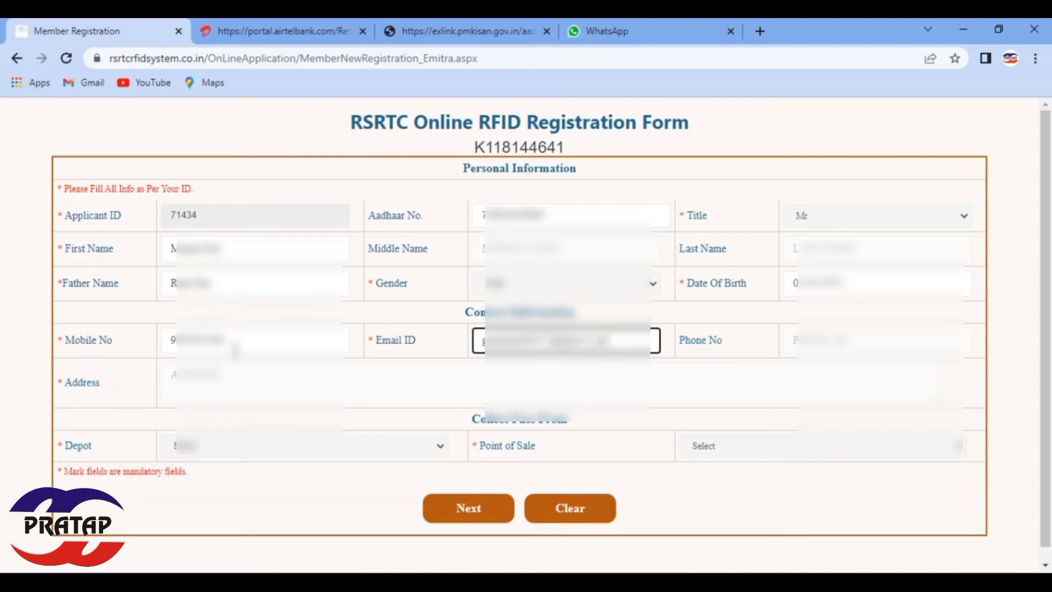
# Step: Enter the applicant's postal address, ending with the district
pyautogui.click(759, 403)
pyautogui.click(812, 341)
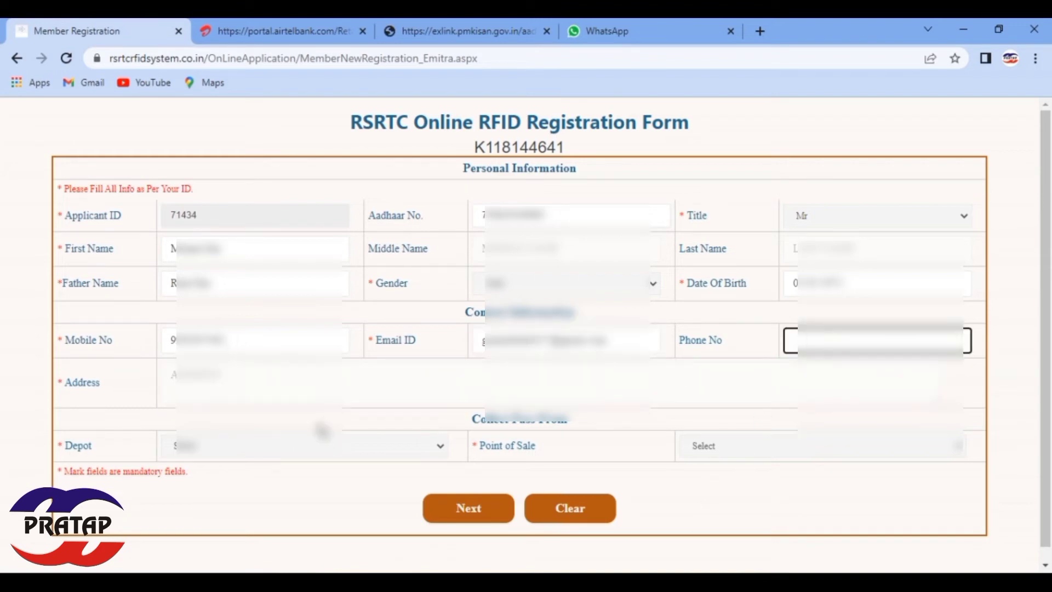
pyautogui.click(314, 382)
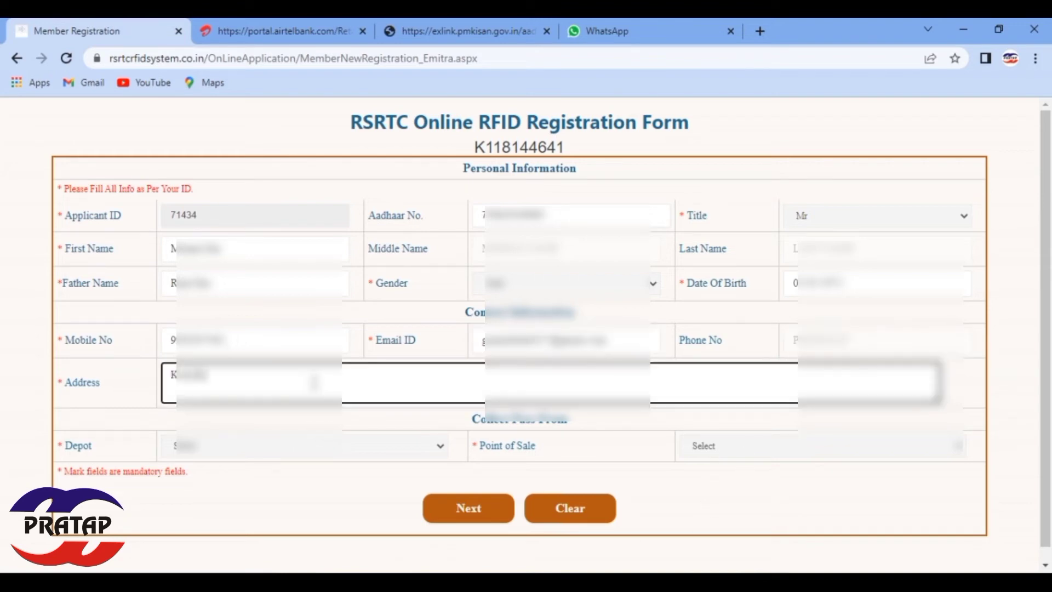
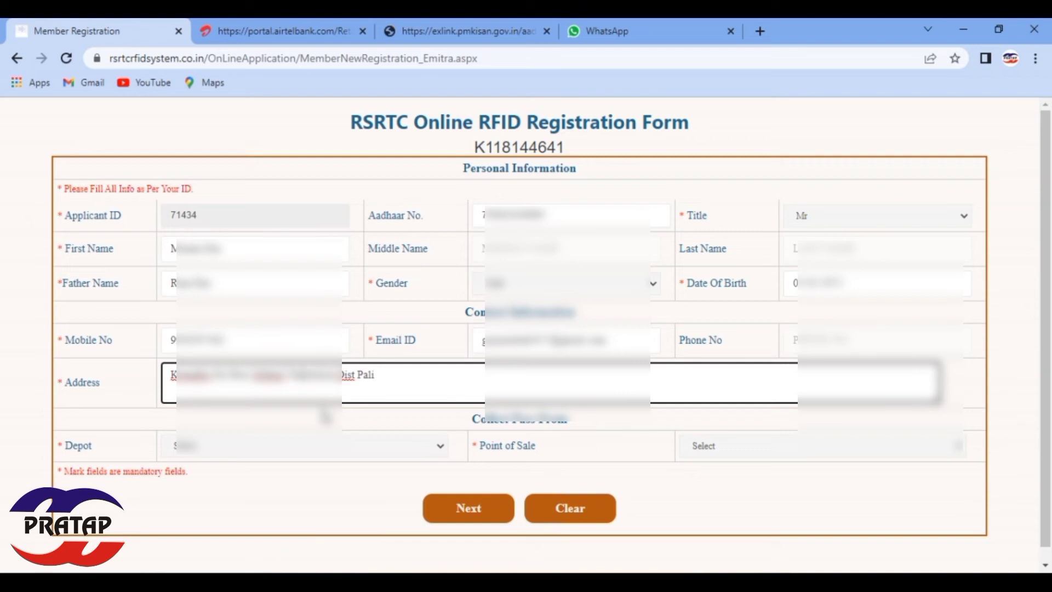
# Step: Choose the applicant's depot and PALIDEPOT as point of sale, then go to Capture Image
pyautogui.click(205, 456)
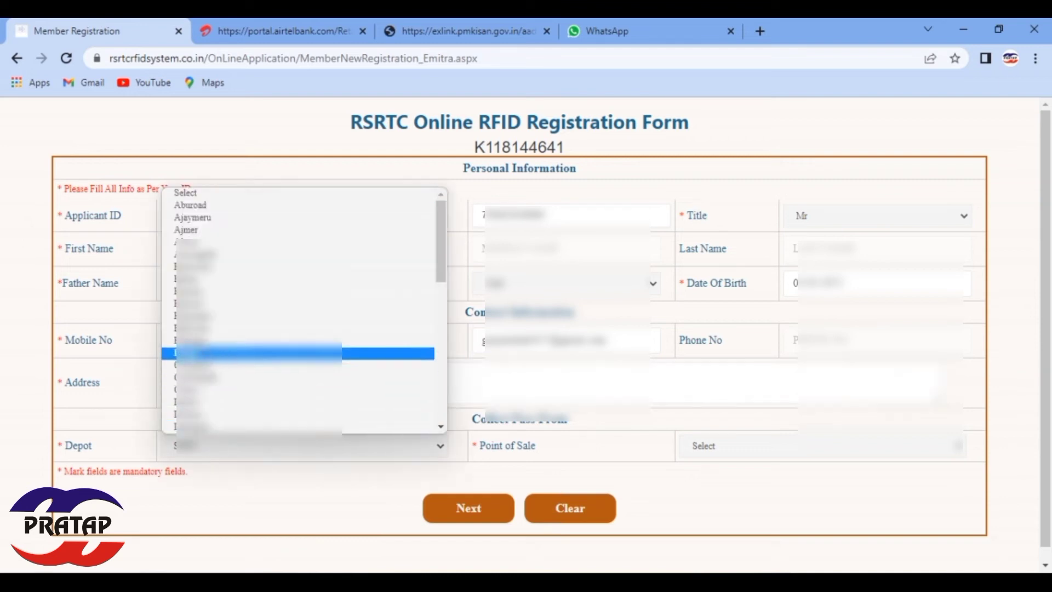
pyautogui.scroll(-5, 231, 266)
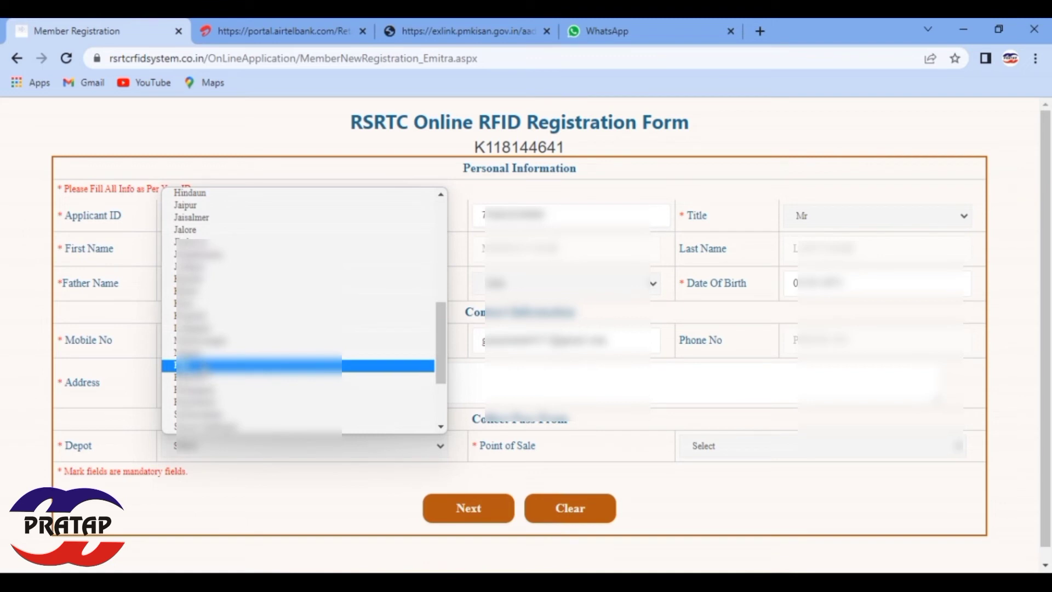
pyautogui.click(202, 366)
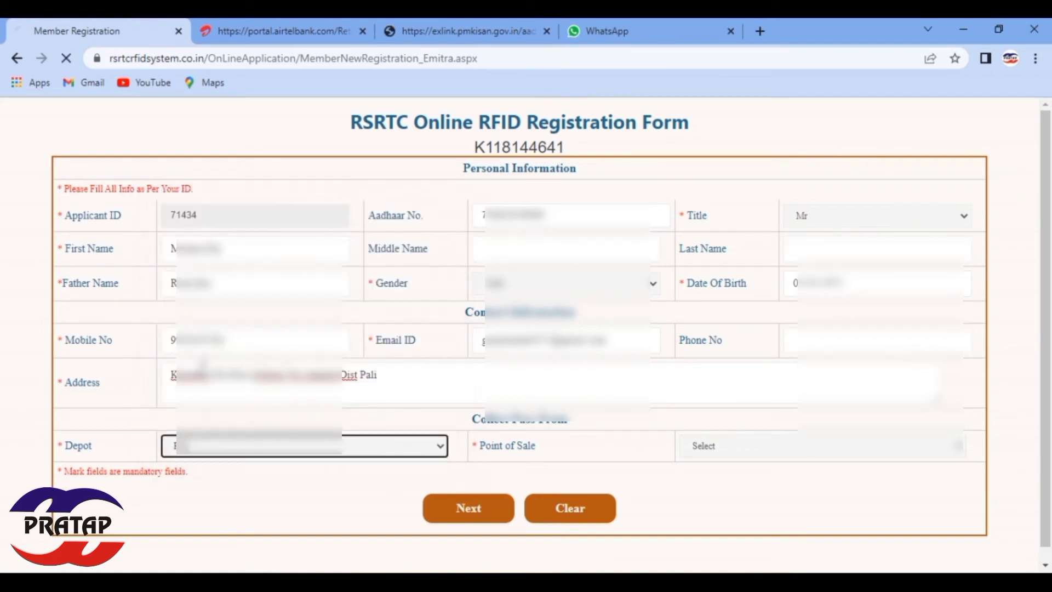
pyautogui.click(771, 457)
pyautogui.click(766, 477)
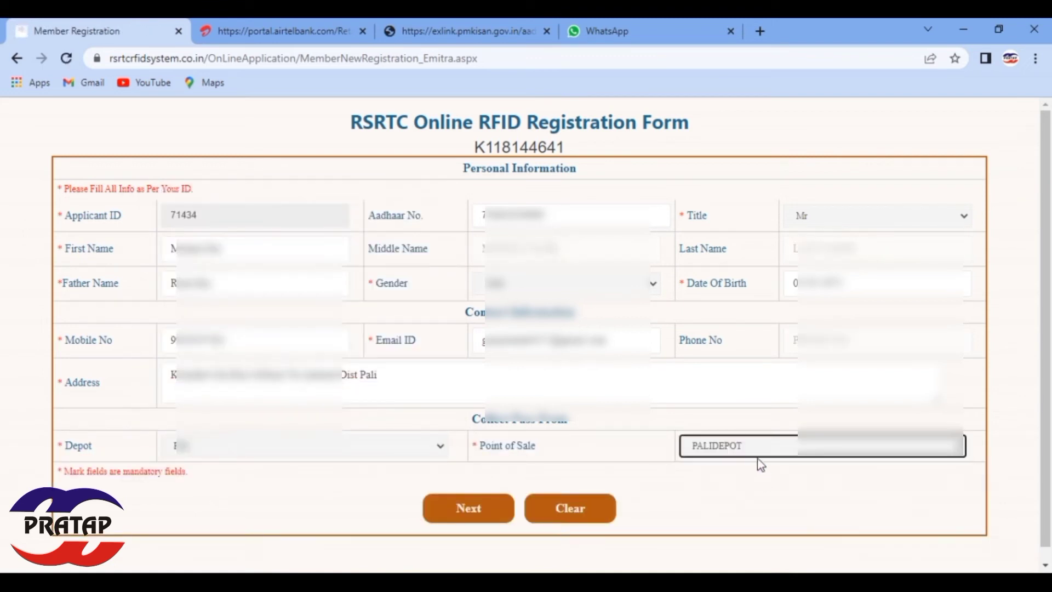
pyautogui.click(479, 518)
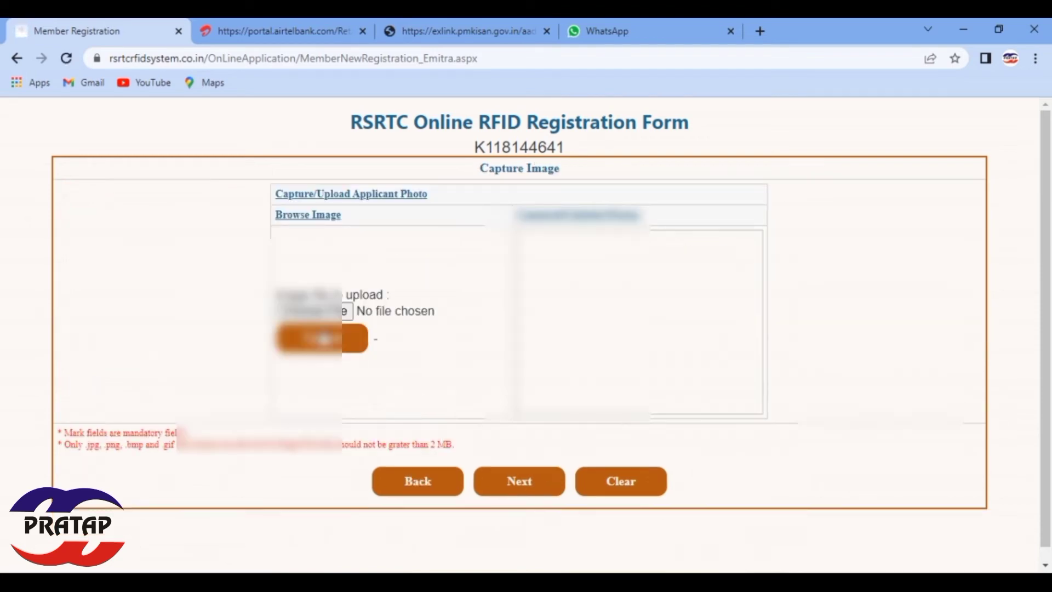
# Step: Upload the 9.02.58 AM .jpg as applicant photo after the .jpeg is rejected, then continue
pyautogui.click(340, 310)
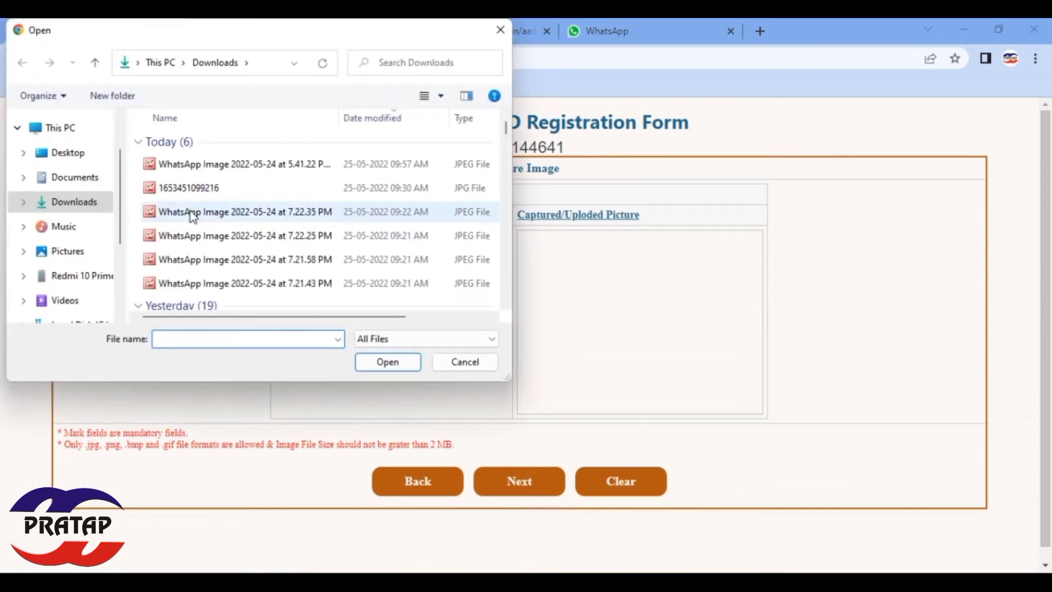
pyautogui.doubleClick(189, 211)
pyautogui.click(316, 347)
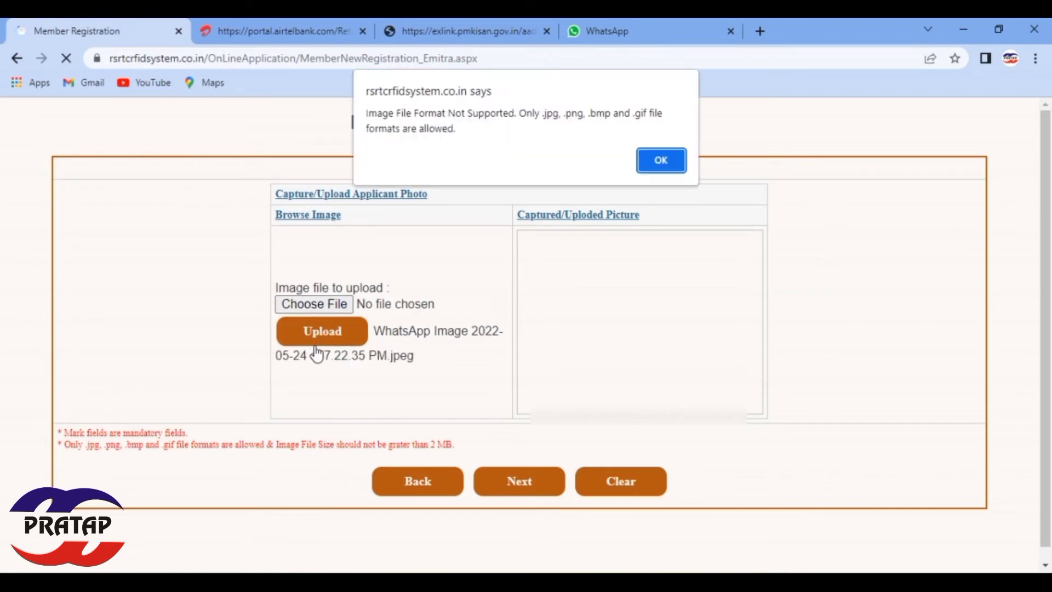
pyautogui.click(662, 160)
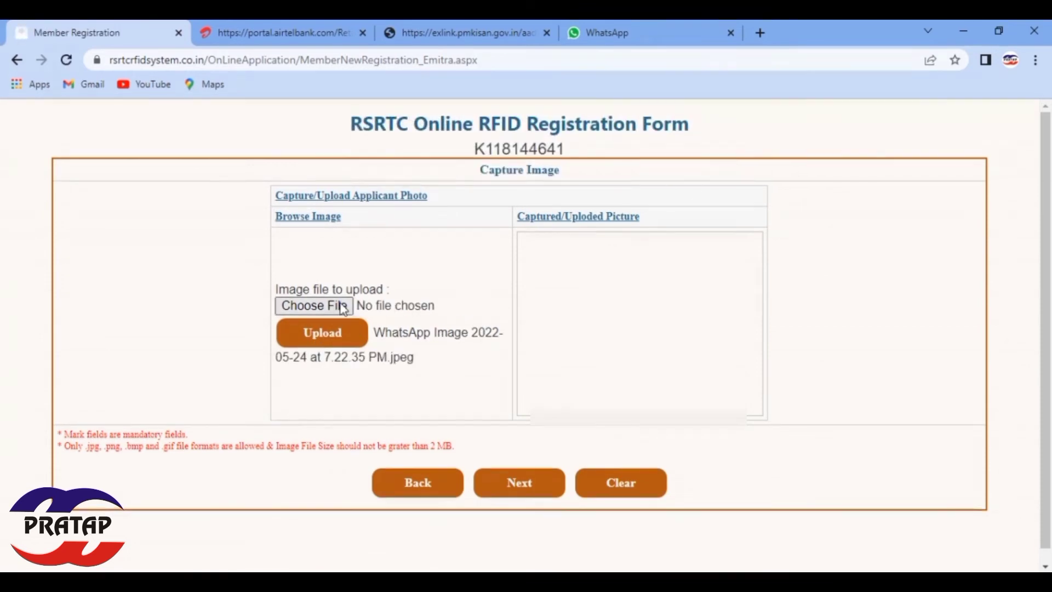
pyautogui.click(340, 304)
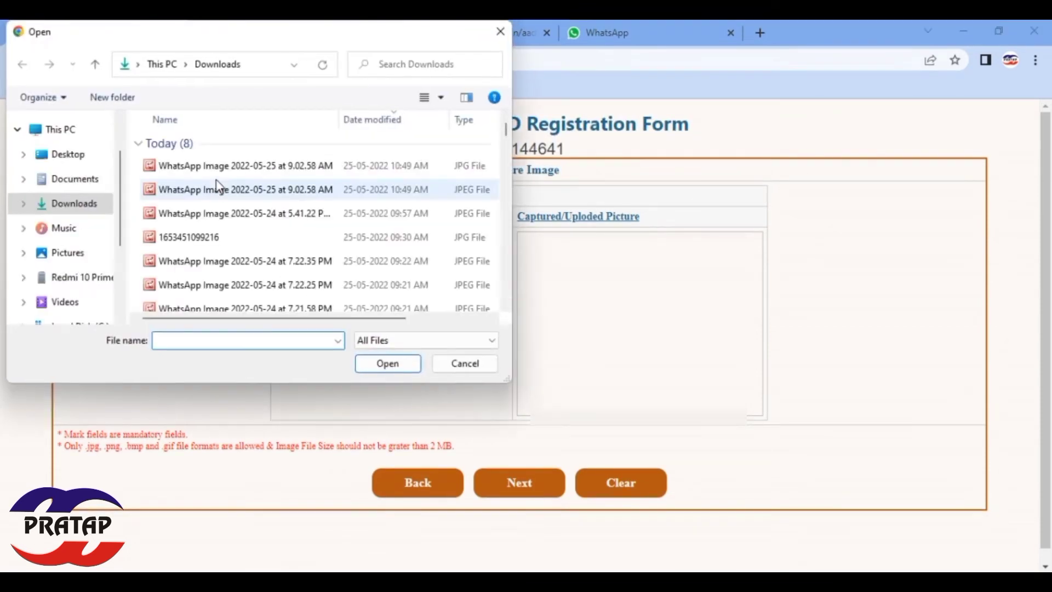
pyautogui.doubleClick(219, 164)
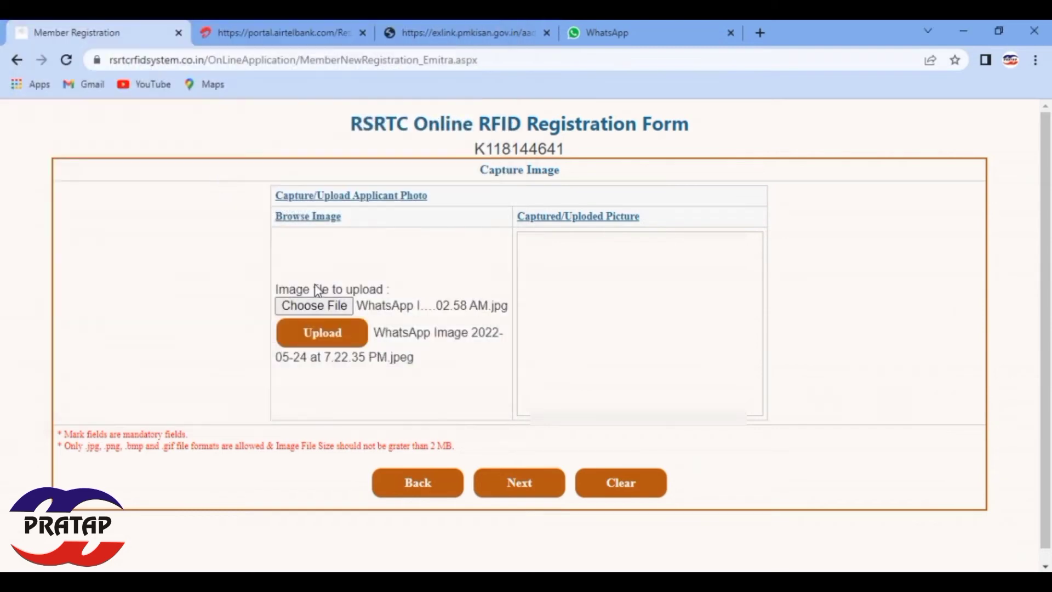
pyautogui.click(336, 337)
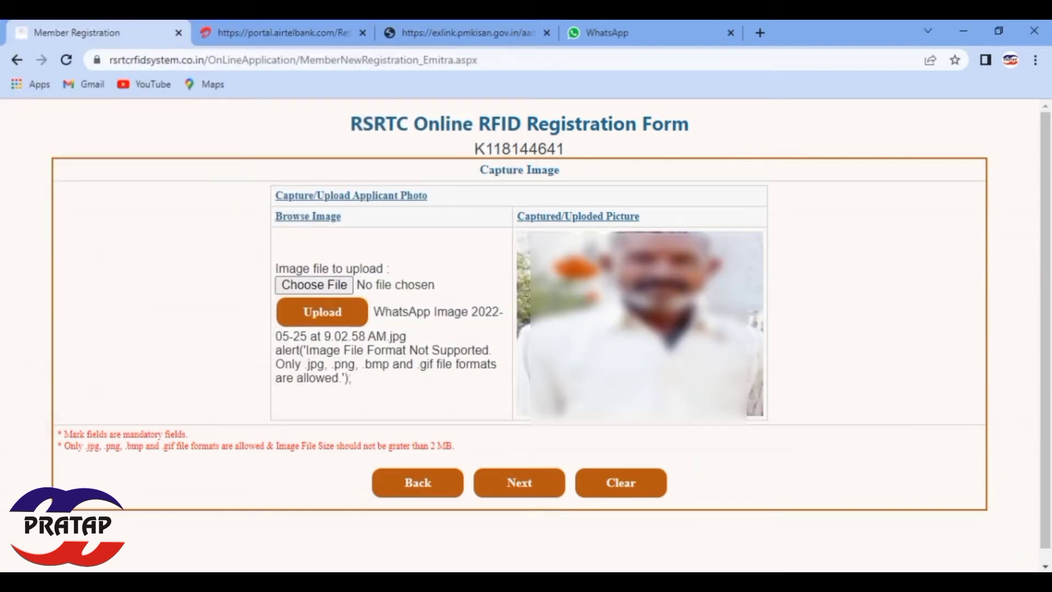
pyautogui.click(521, 495)
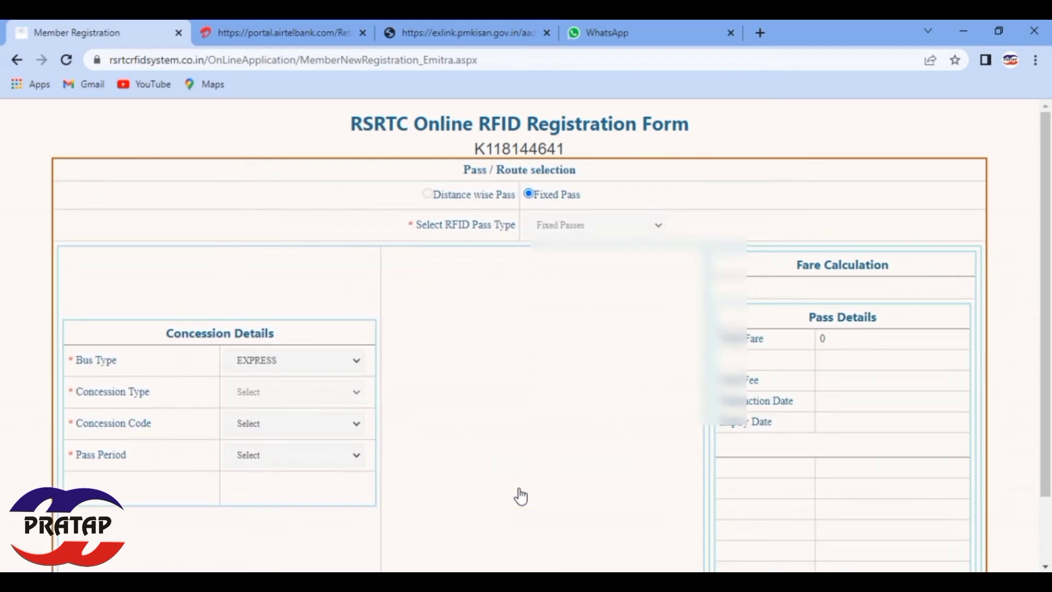
# Step: Choose ORDINARY bus type and MULTIPLE DISABILITIES concession, review the 5 Year fees, and continue
pyautogui.click(273, 371)
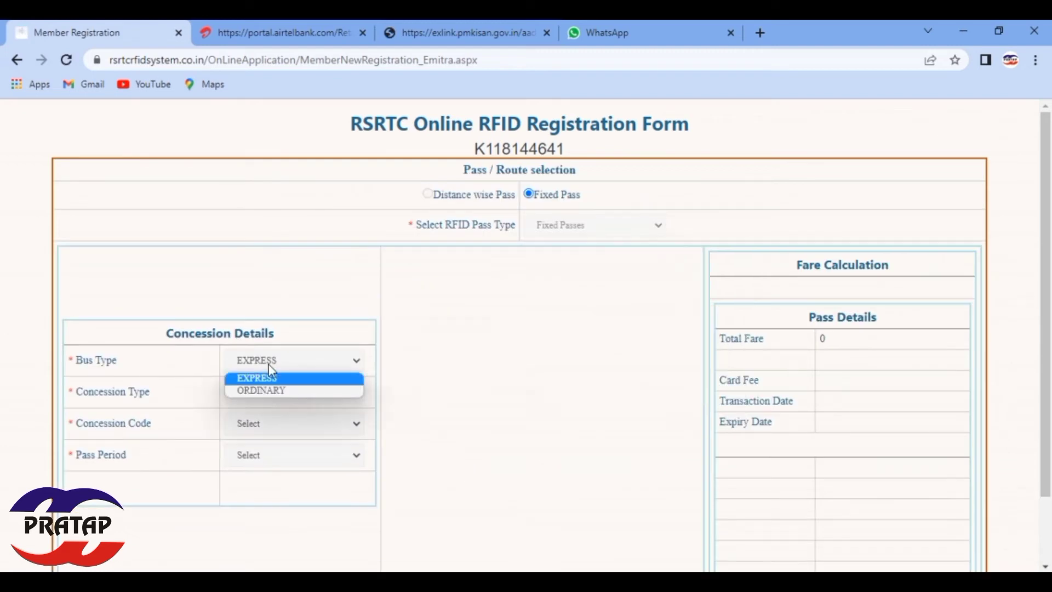
pyautogui.click(272, 392)
pyautogui.click(264, 424)
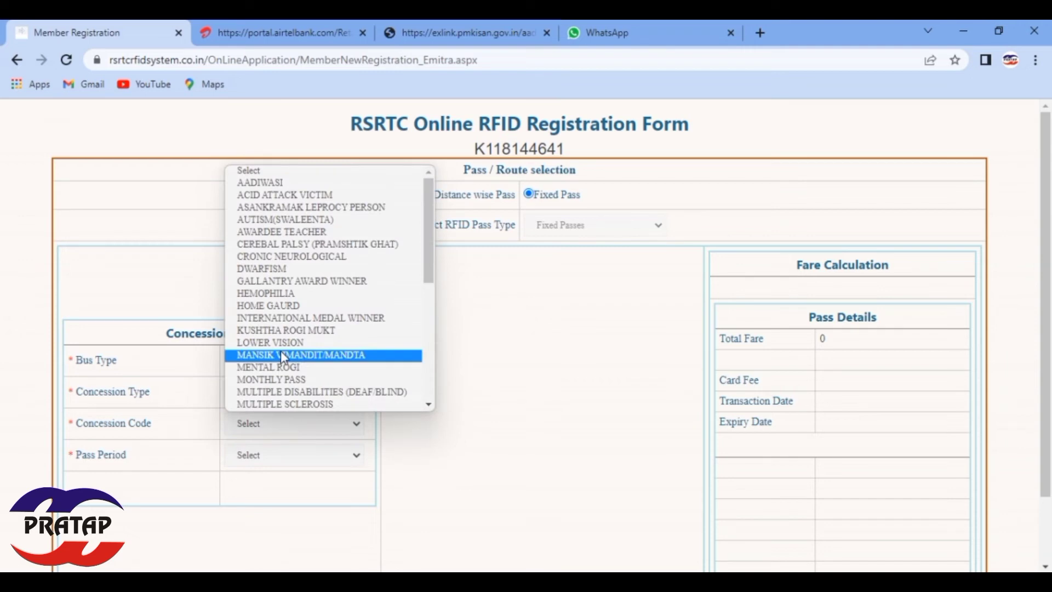
pyautogui.click(367, 393)
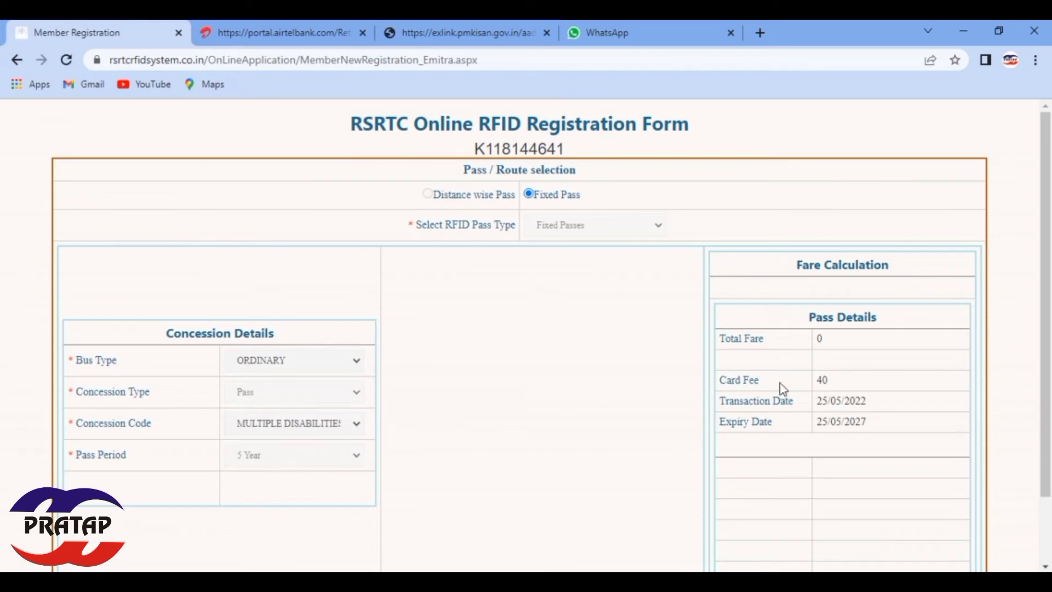
pyautogui.scroll(-2, 765, 396)
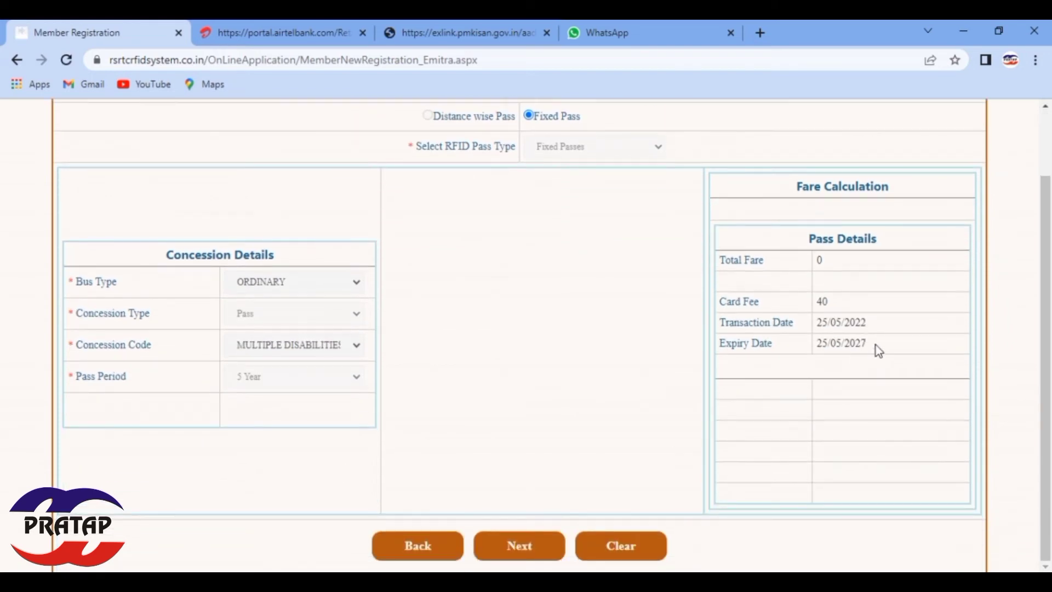
pyautogui.scroll(1, 588, 305)
pyautogui.scroll(1, 588, 305)
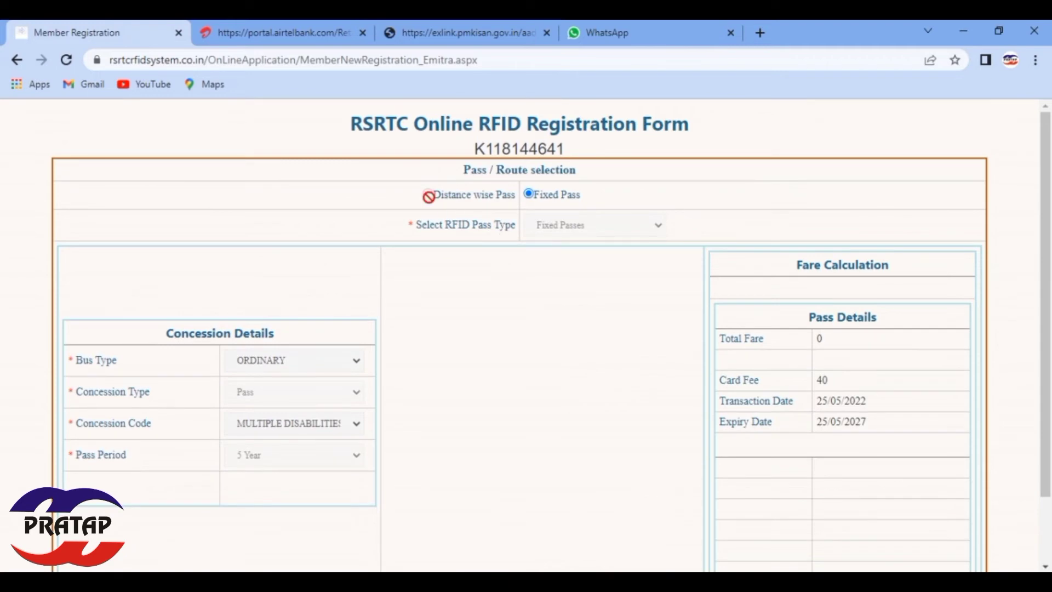
pyautogui.scroll(-2, 519, 232)
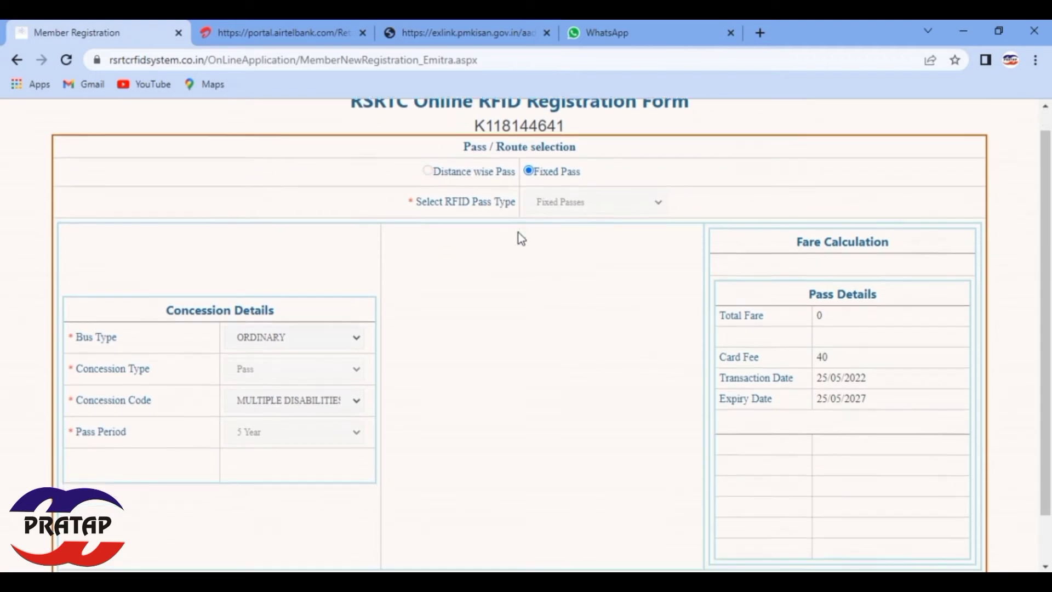
pyautogui.click(531, 560)
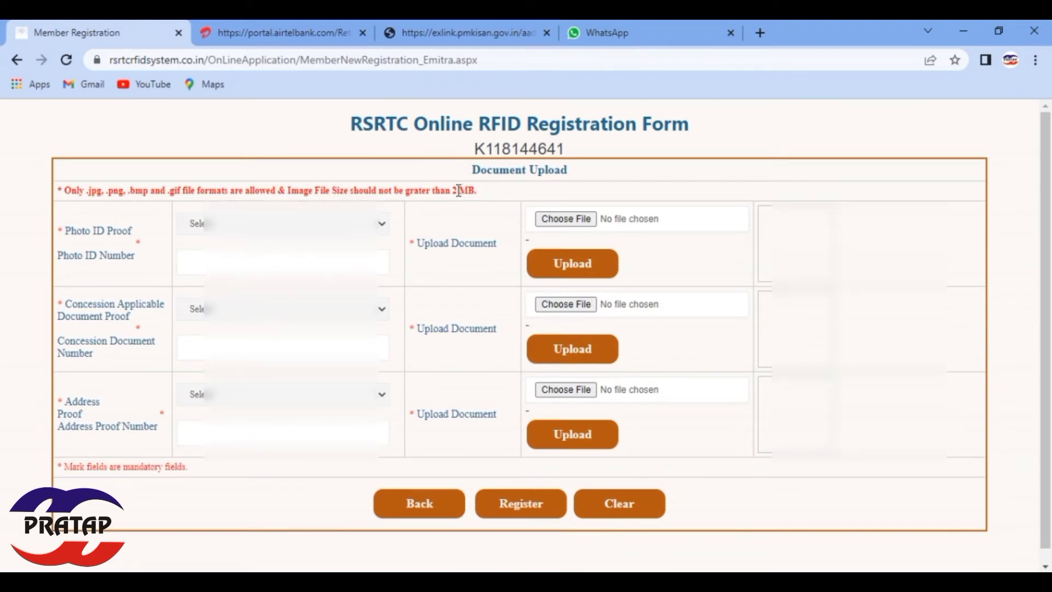
# Step: Set Aadhaar as the photo ID proof and enter its ID number
pyautogui.click(241, 224)
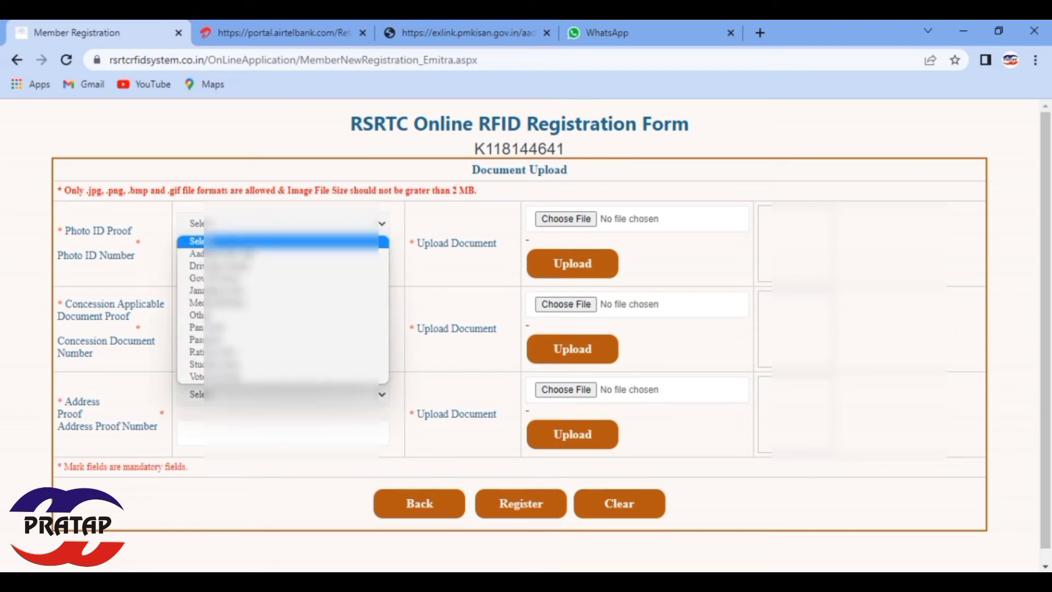
pyautogui.click(195, 253)
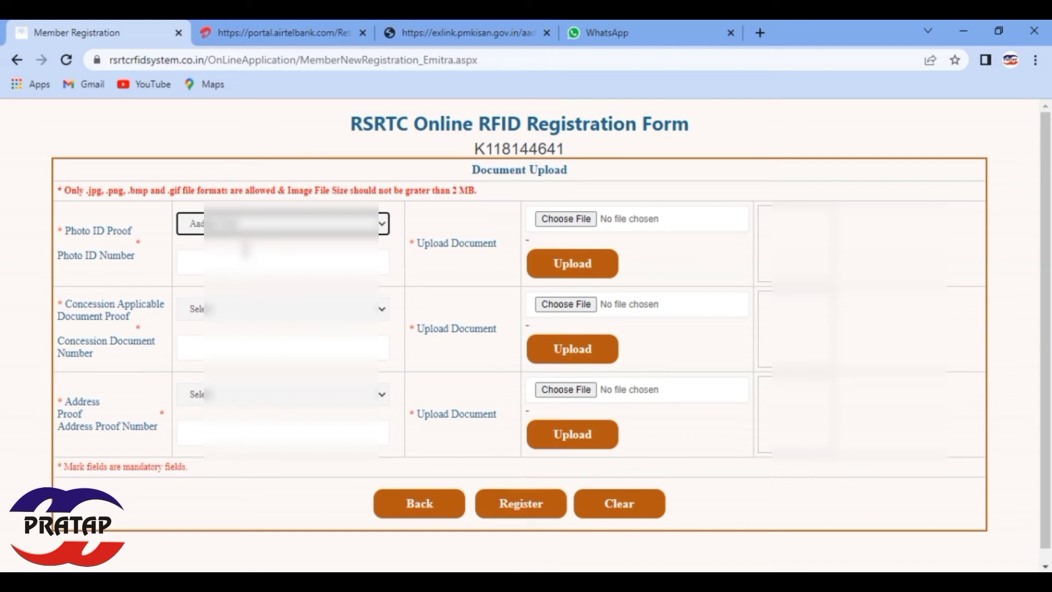
pyautogui.click(245, 251)
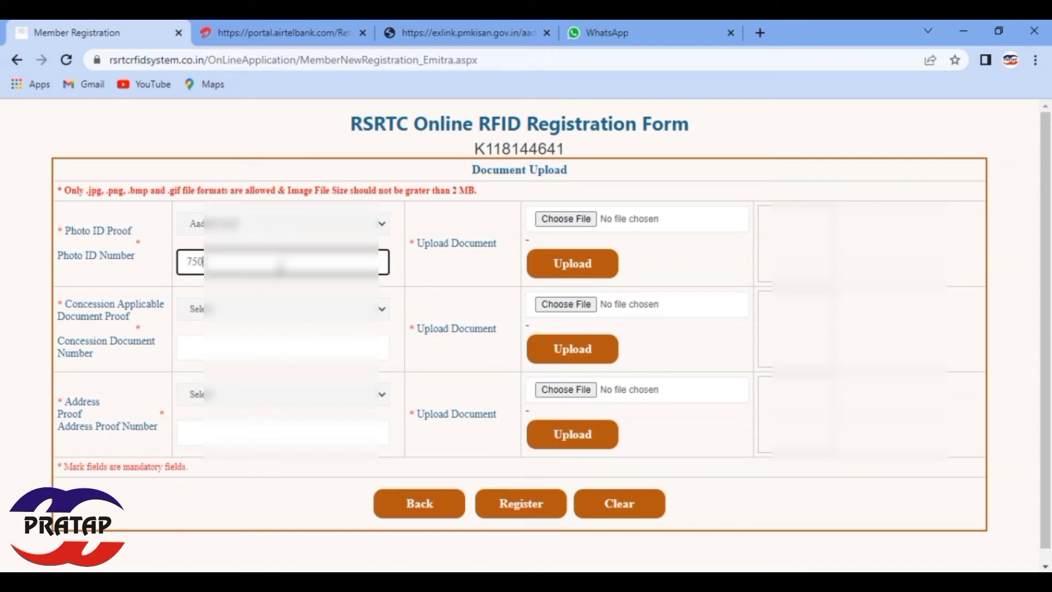
pyautogui.click(442, 273)
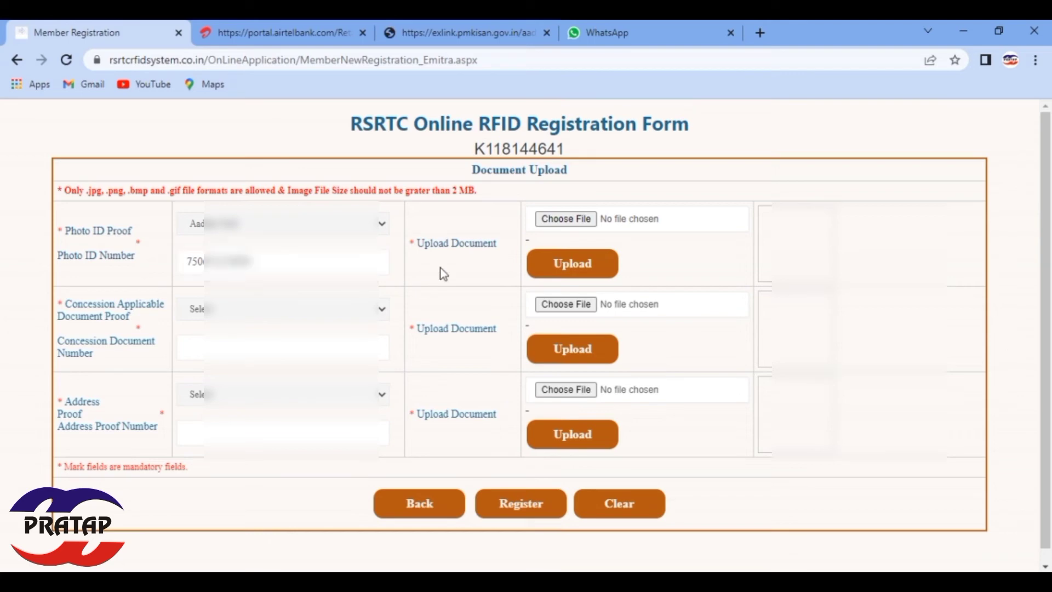
# Step: Upload img20220525_10523672.png from Documents as the photo ID document
pyautogui.click(570, 220)
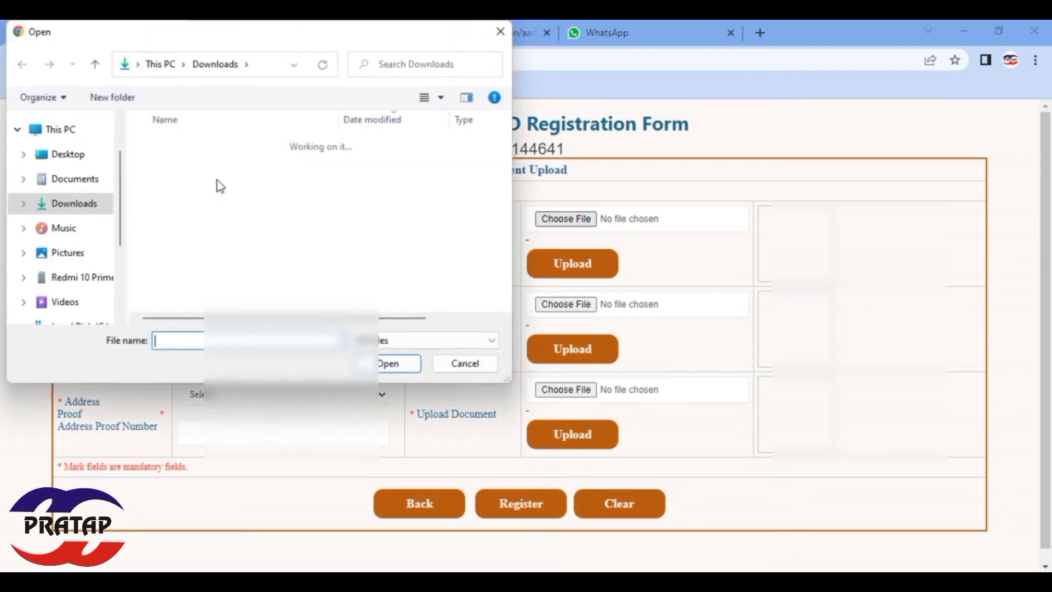
pyautogui.click(82, 182)
pyautogui.scroll(-5, 287, 230)
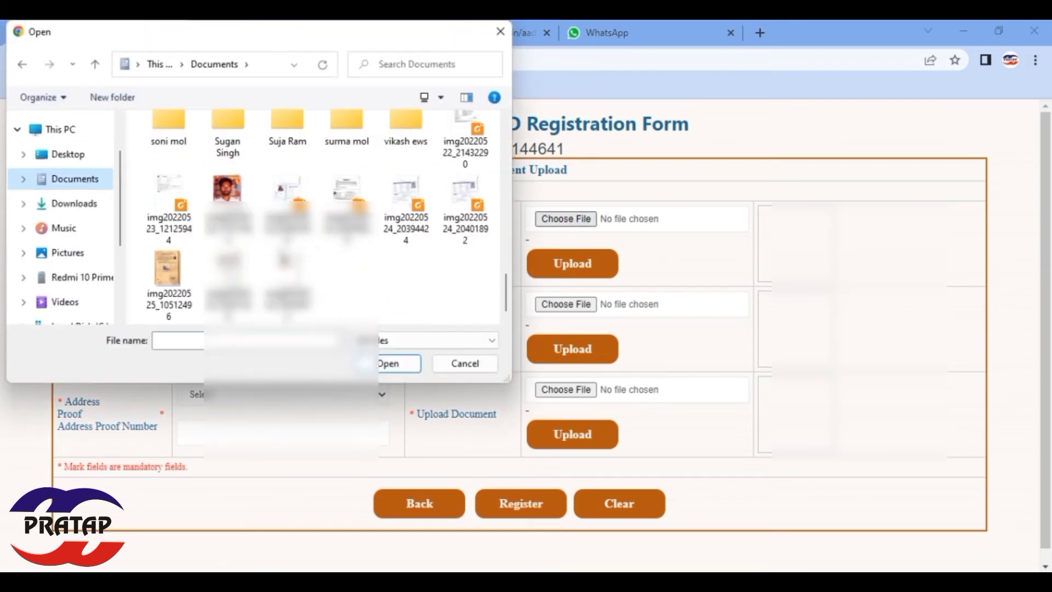
pyautogui.doubleClick(287, 277)
pyautogui.click(594, 274)
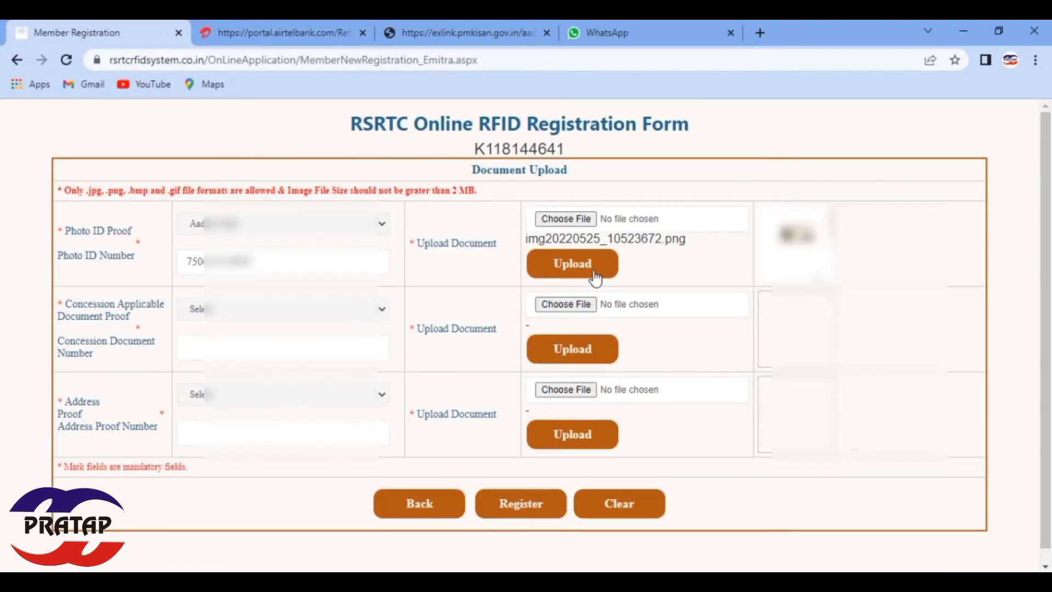
# Step: Choose the concession proof type, enter its document number, and upload img20220525_10512496.png
pyautogui.click(291, 310)
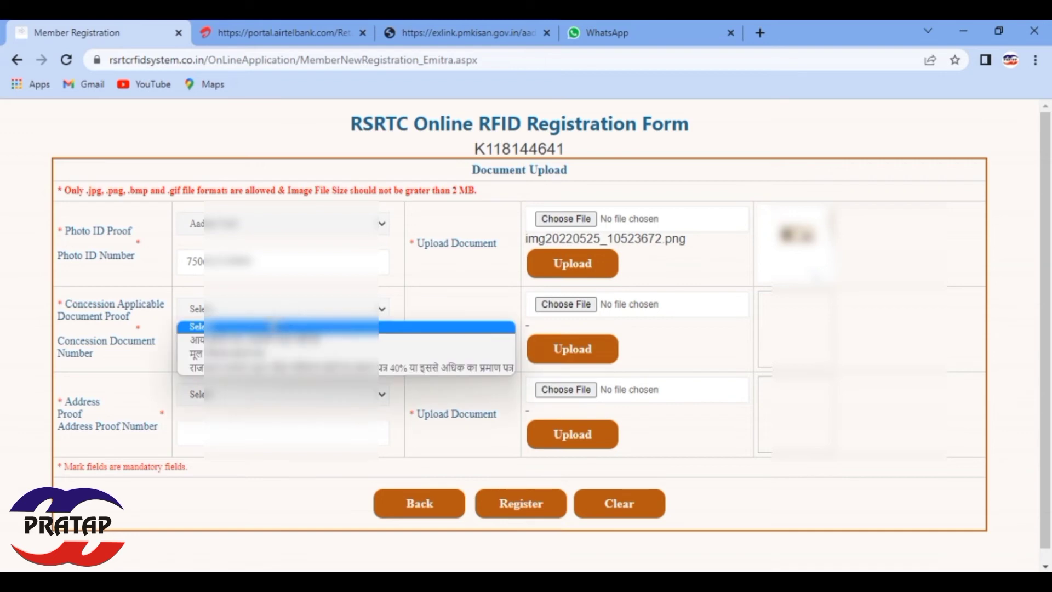
pyautogui.click(252, 367)
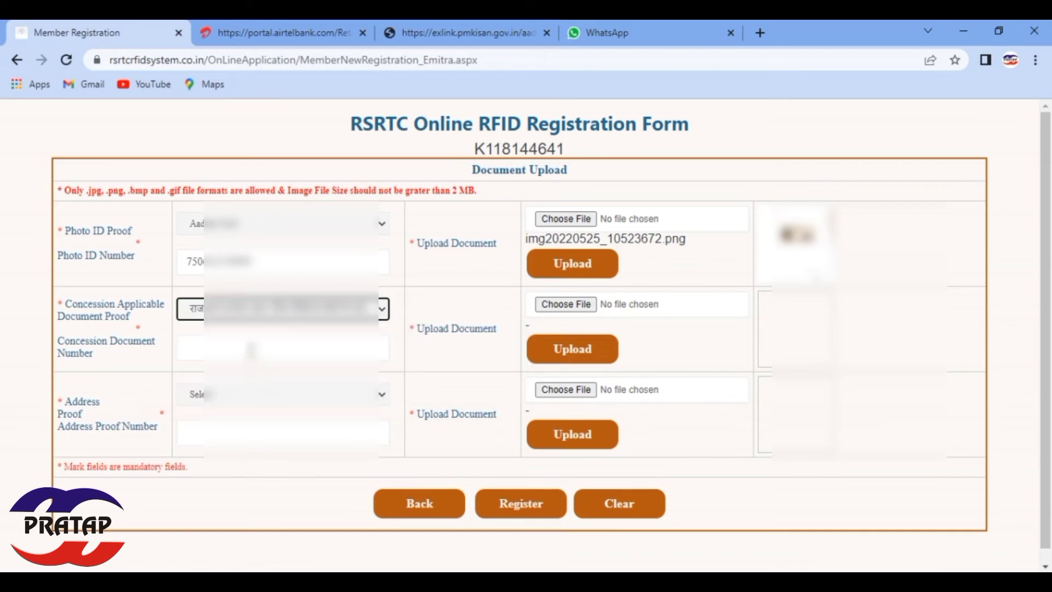
pyautogui.click(252, 349)
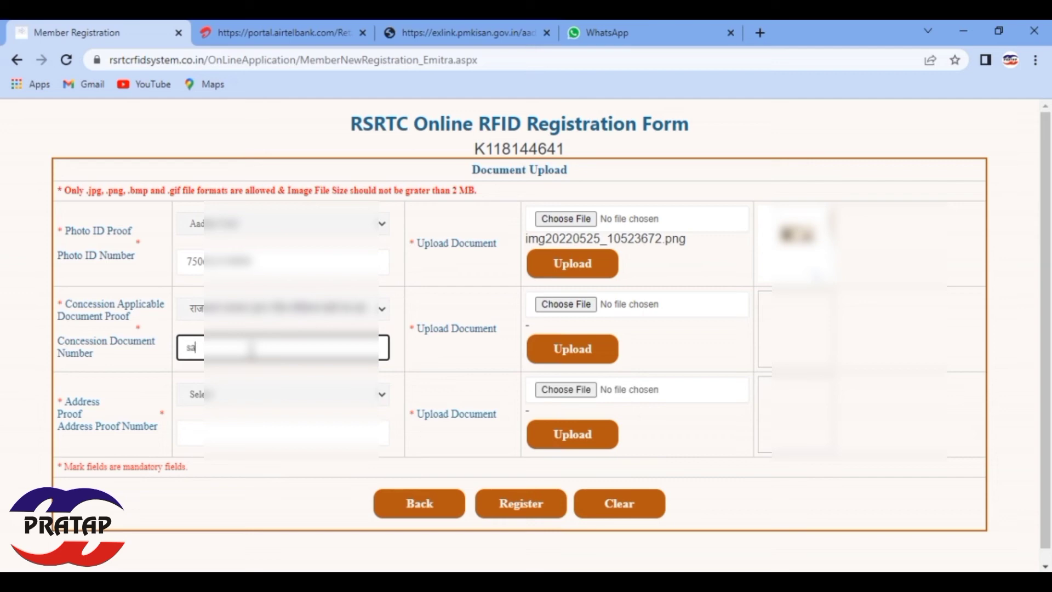
pyautogui.write('SAF1')
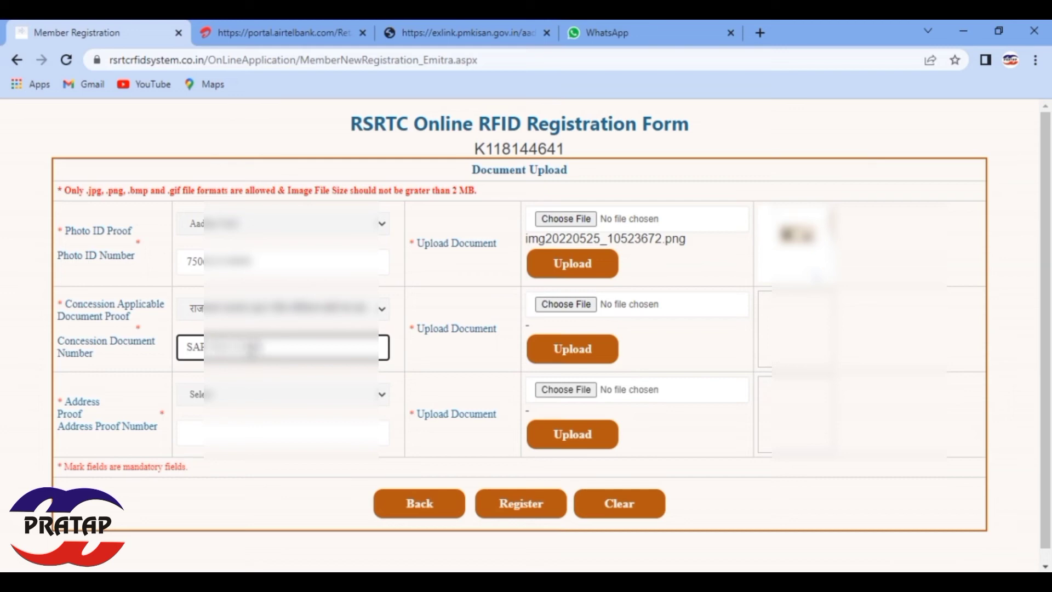
pyautogui.click(573, 307)
pyautogui.scroll(-10, 312, 219)
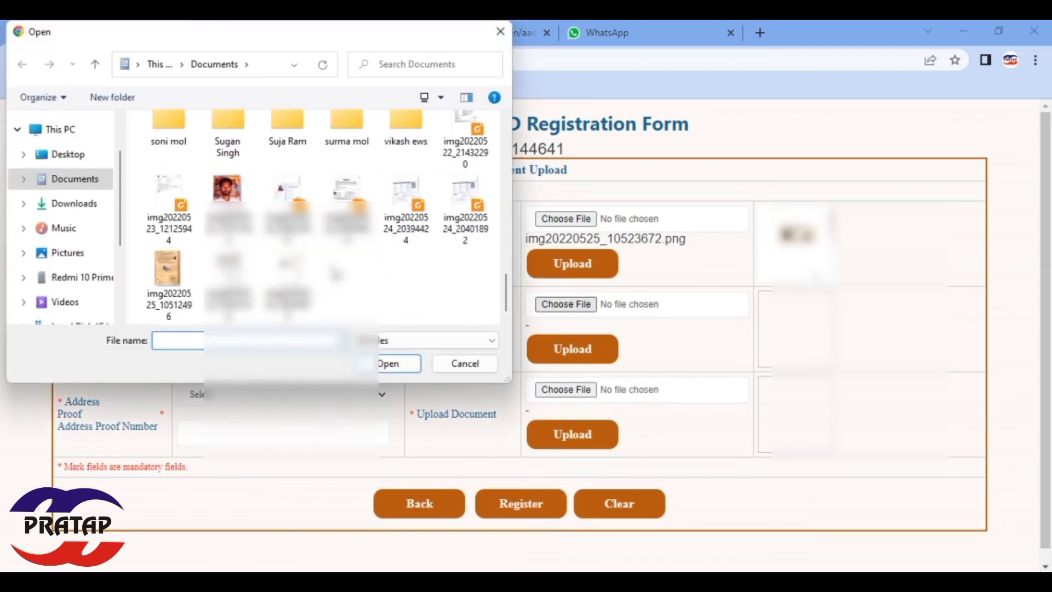
pyautogui.doubleClick(168, 272)
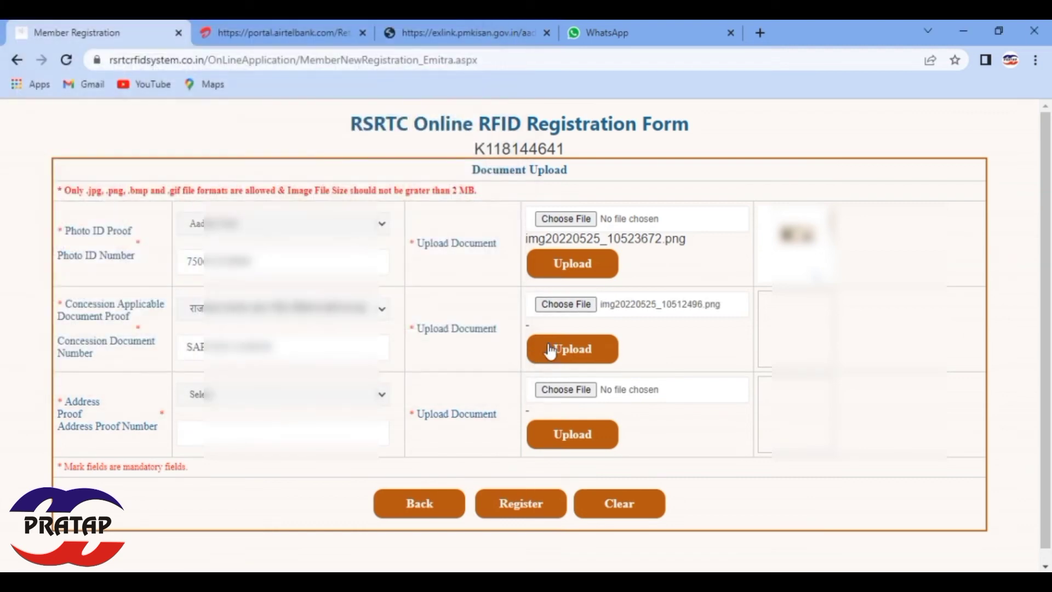
pyautogui.click(550, 349)
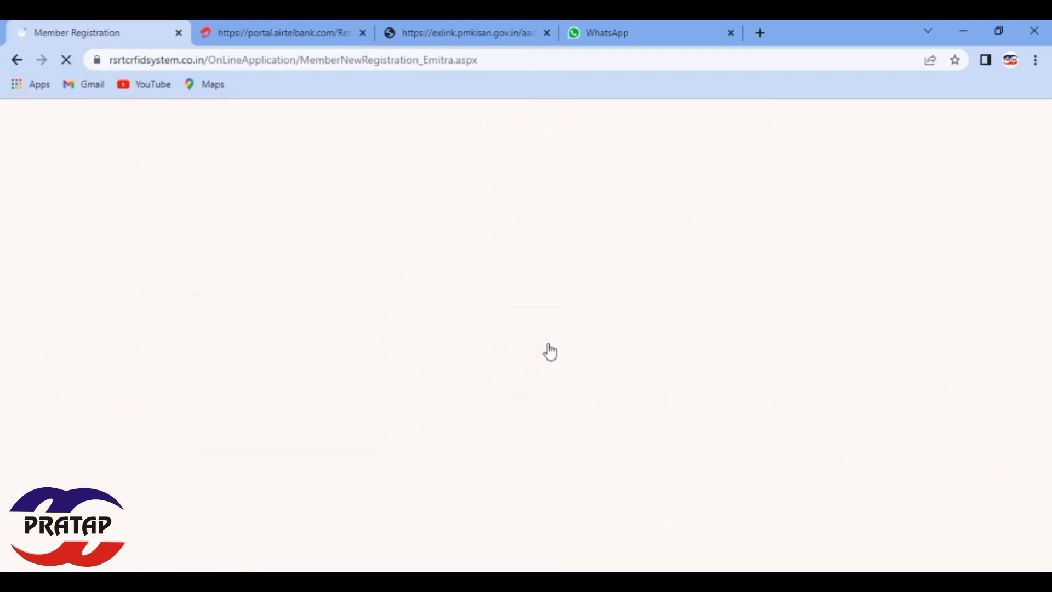
# Step: Add Ration Card address proof with its number and img20220525_10521526.png, then Register
pyautogui.click(244, 404)
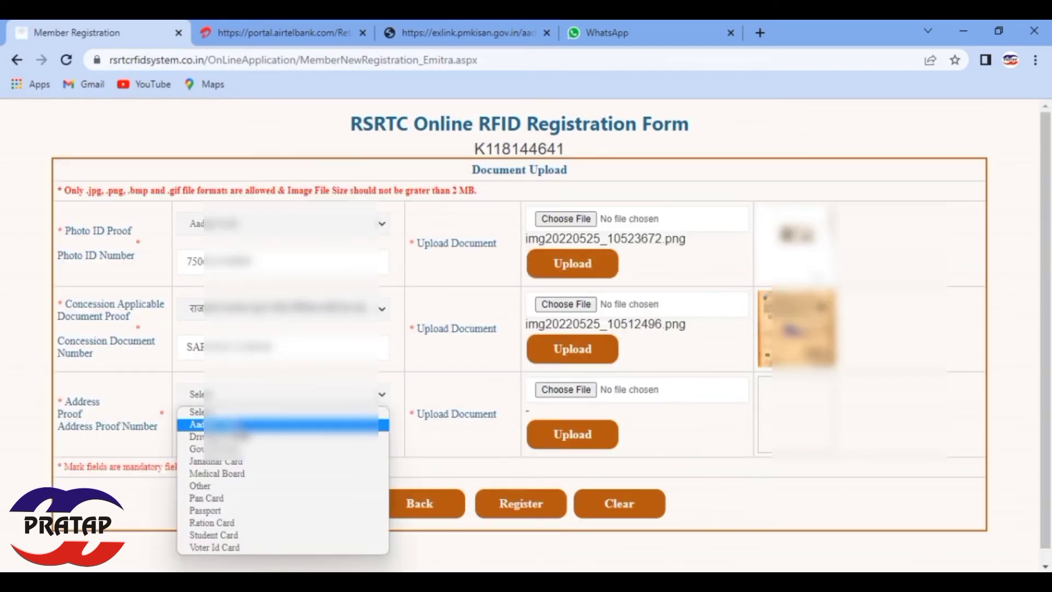
pyautogui.click(227, 524)
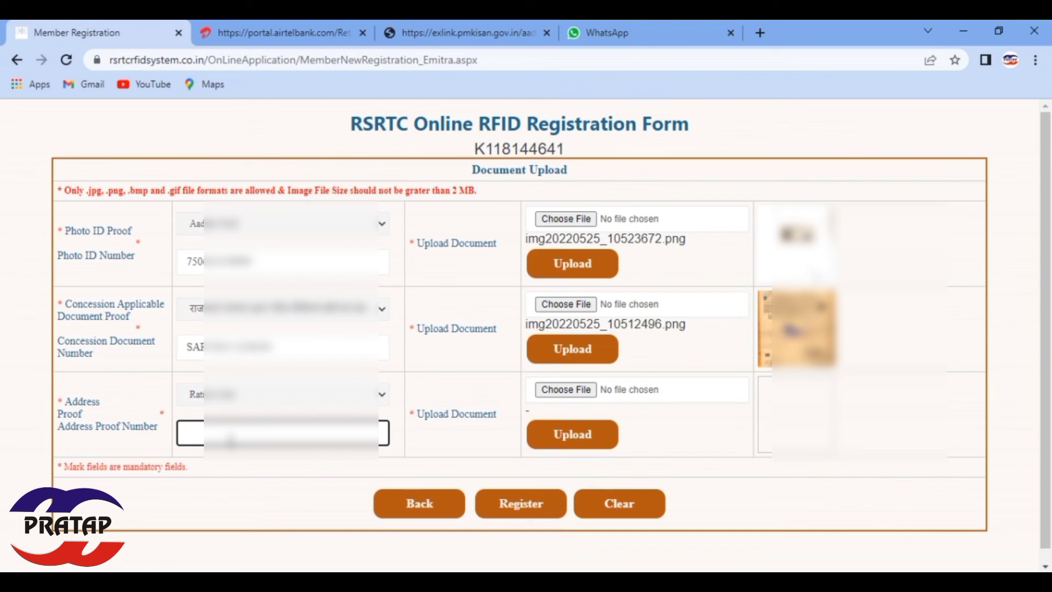
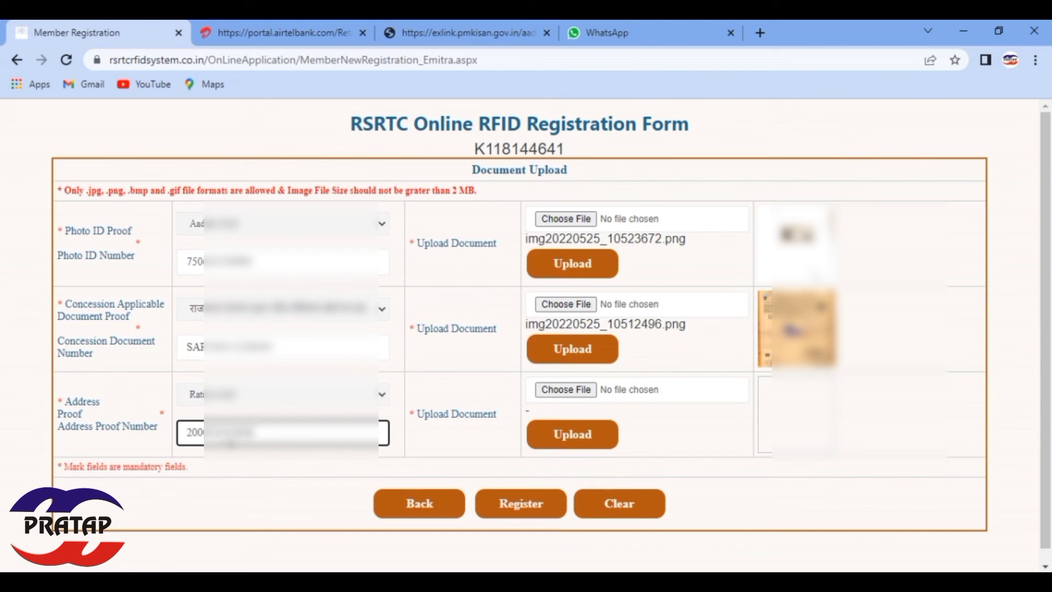
pyautogui.click(565, 389)
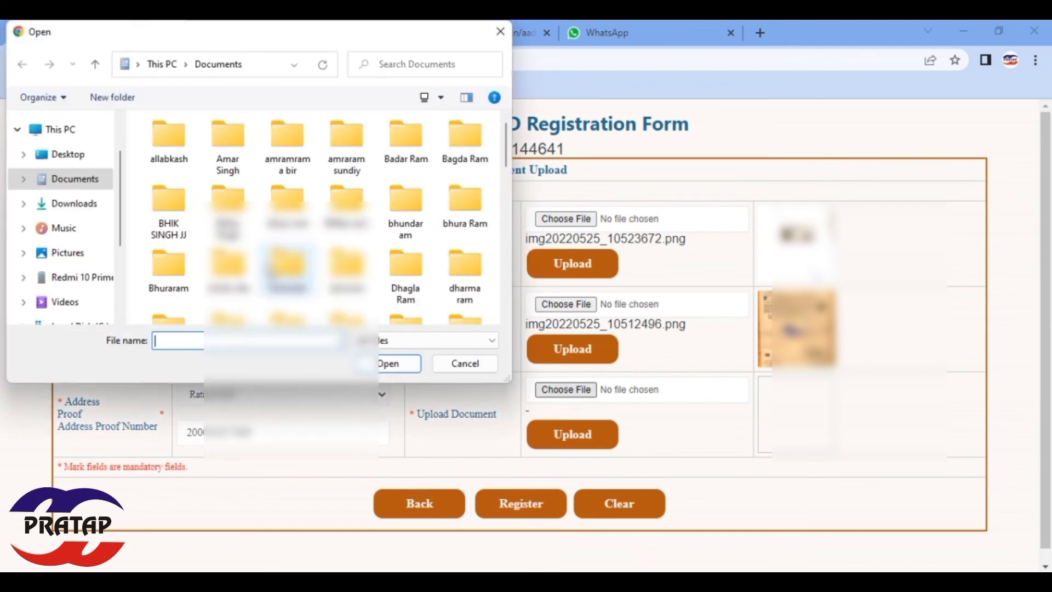
pyautogui.scroll(-10, 272, 269)
pyautogui.doubleClick(229, 280)
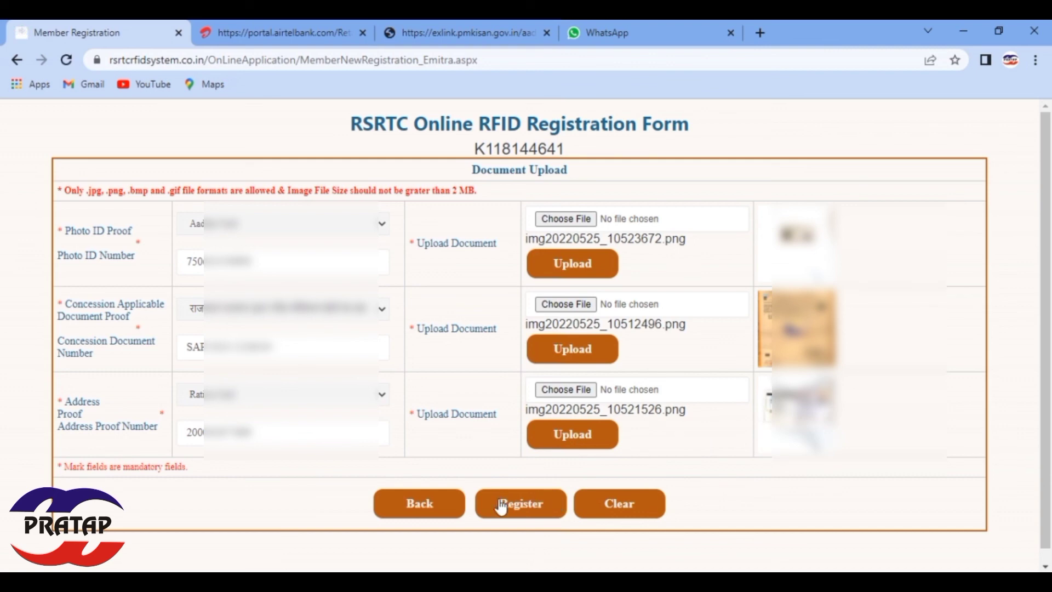
pyautogui.click(528, 516)
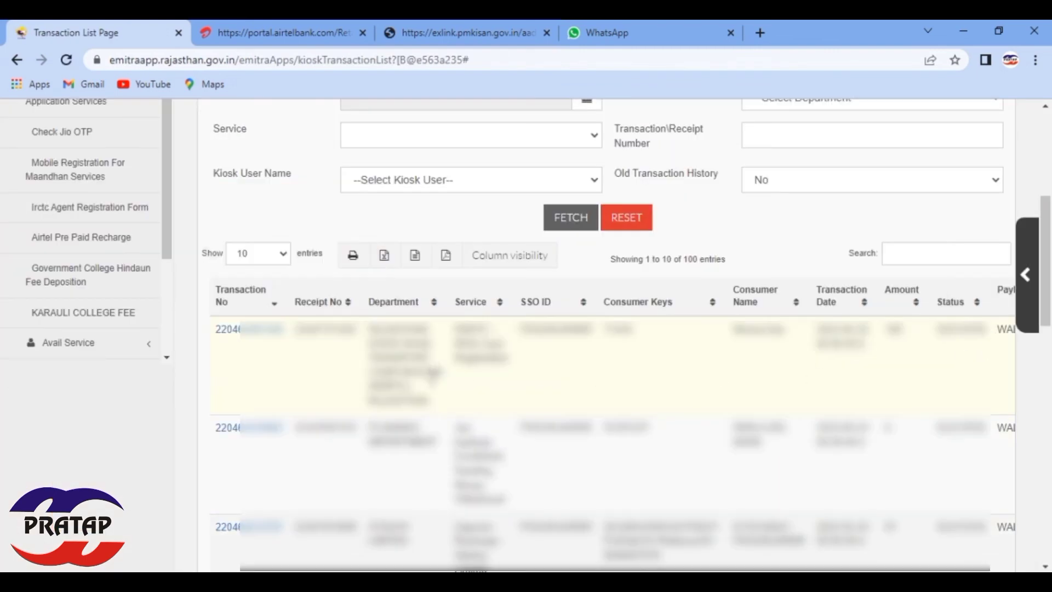
# Step: Go back from the Transaction List to the e-Mitra Dashboard
pyautogui.scroll(5, 66, 211)
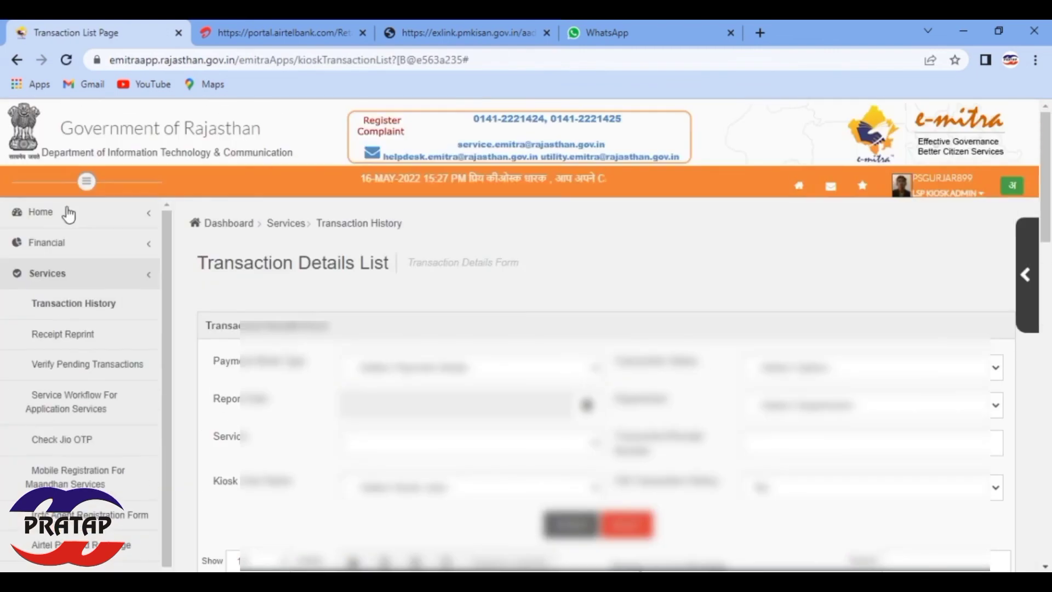
pyautogui.click(68, 219)
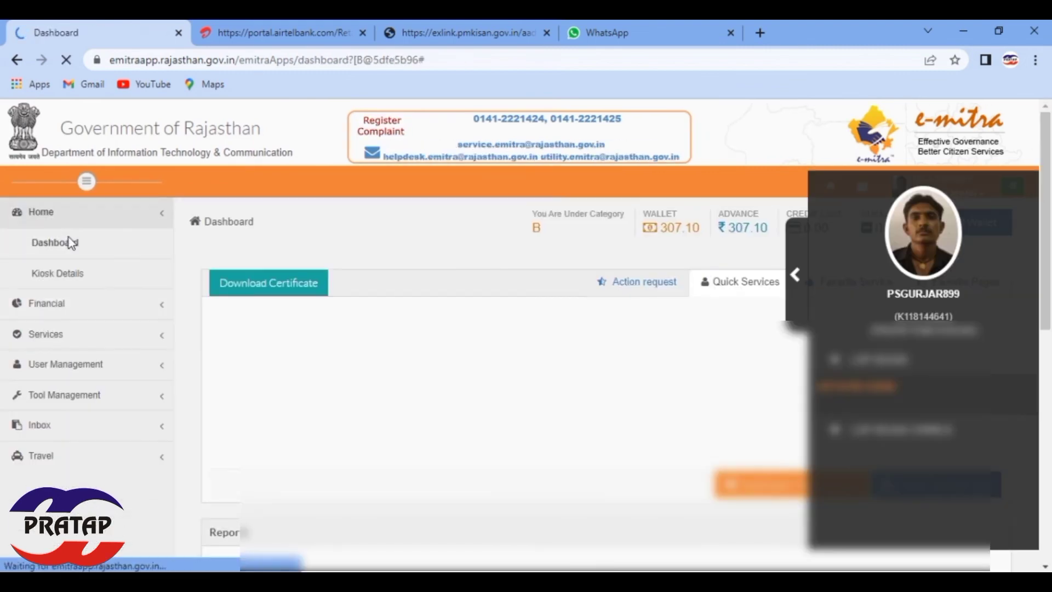